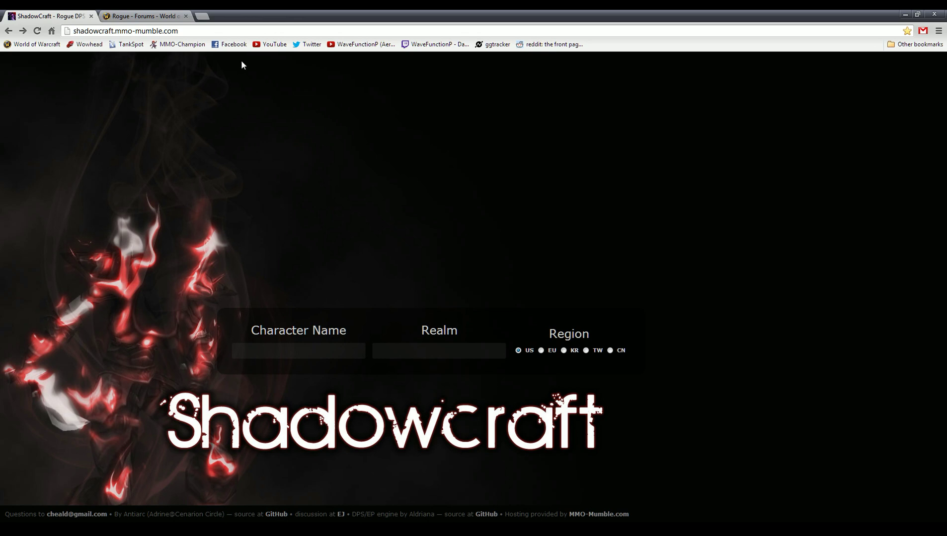
Step: Open the sticky thread "Rogue PvE in 5.1.0 (All Specializations)" on the Rogue forum and examine the Assassination stats under Weights and Values
left_click(164, 16)
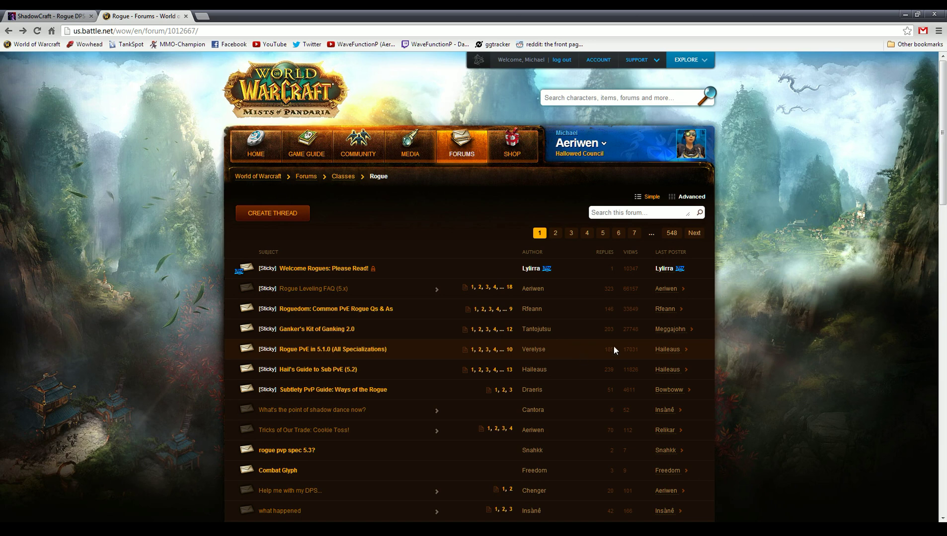
left_click(372, 346)
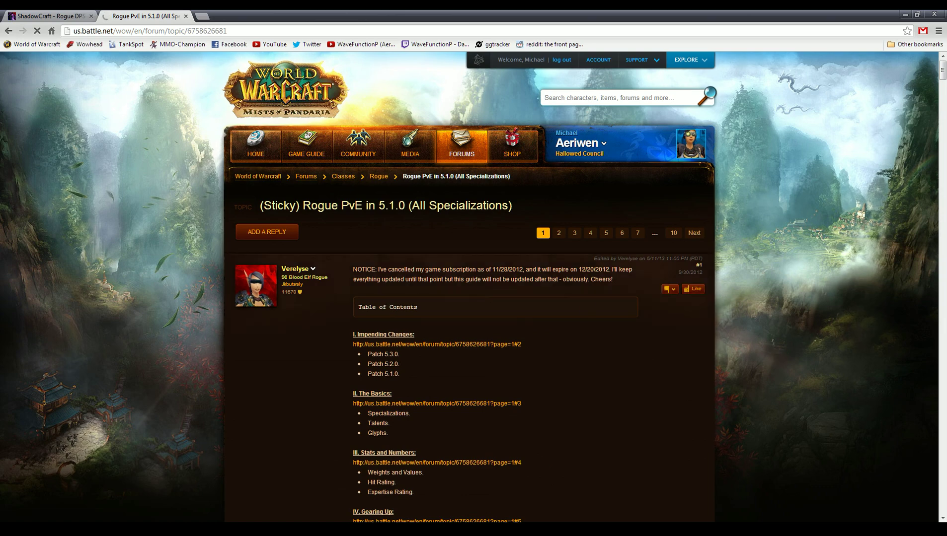
scroll(352, 312, "down", 20)
scroll(351, 312, "down", 20)
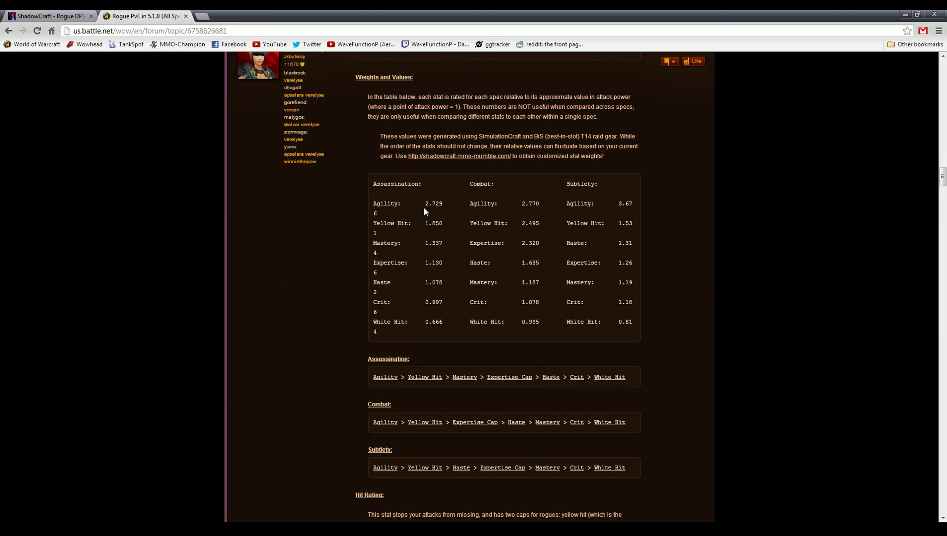
left_click_drag(425, 204, 443, 262)
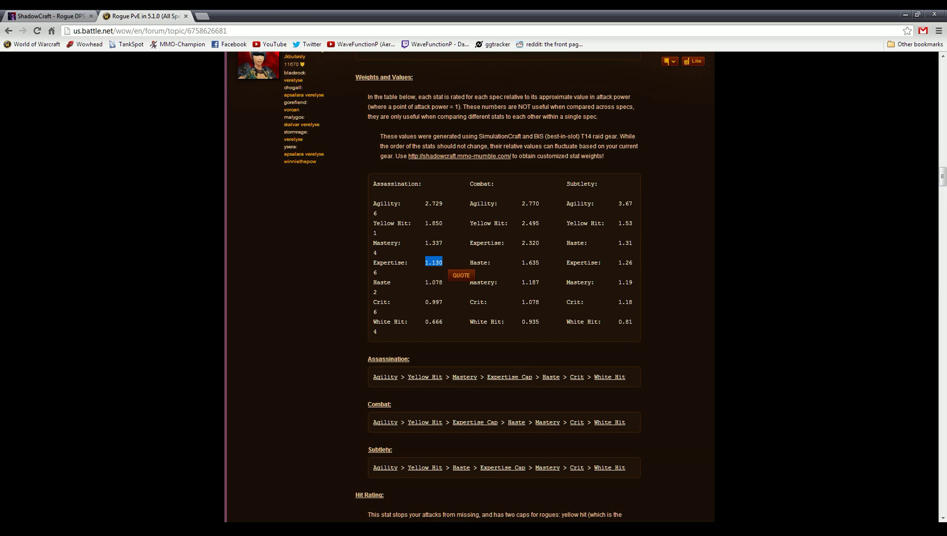
Step: Switch to ShadowCraft and load the US character by entering the character's name and the realm hyjal
left_click(87, 13)
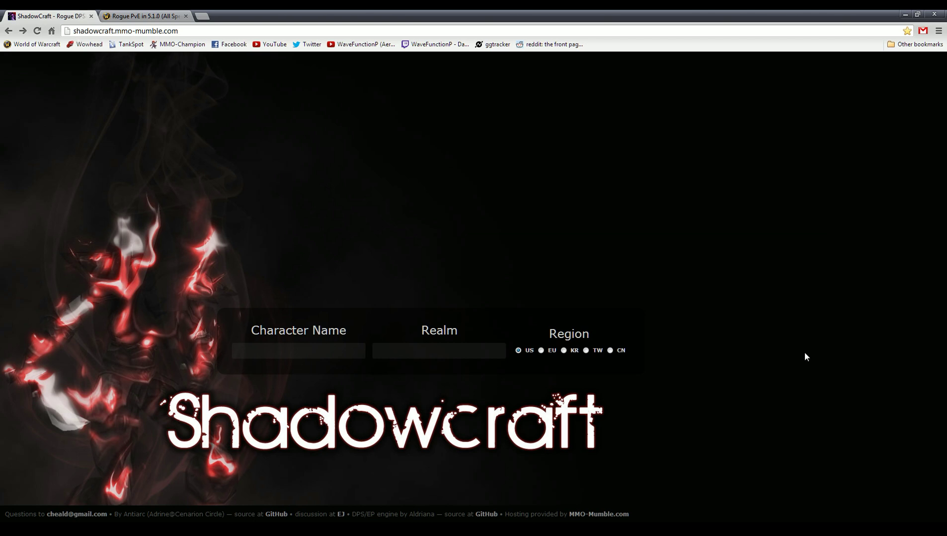
left_click(283, 351)
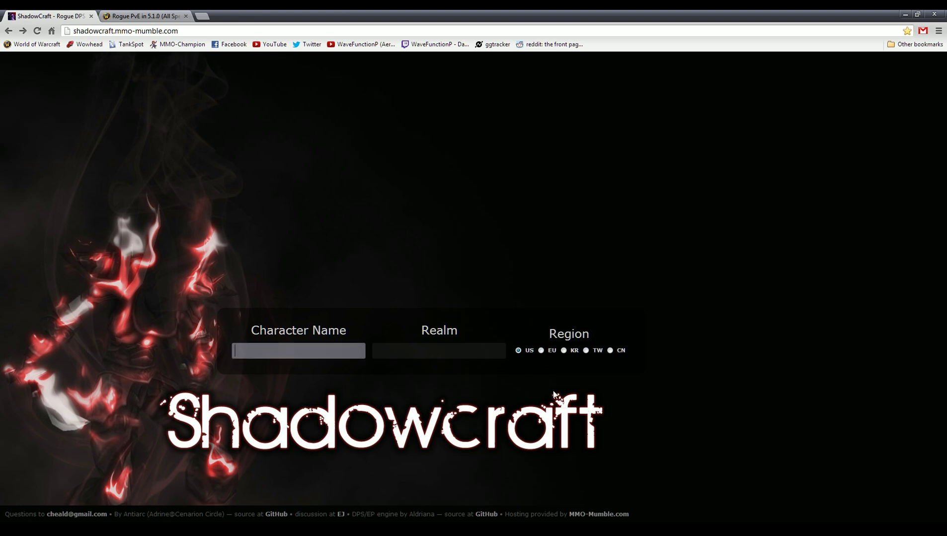
type("aeriwen")
key("Tab")
type("hyjal")
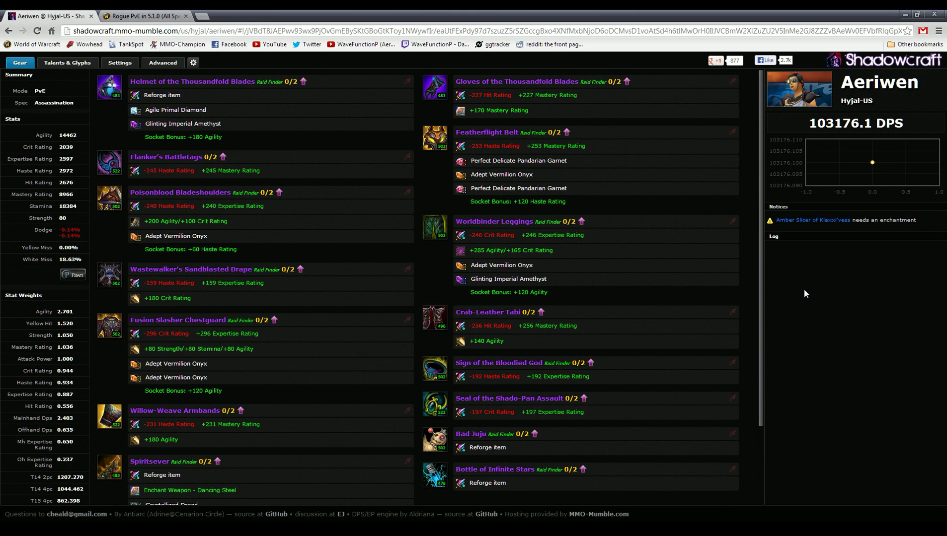
Step: Review the armory refresh and snapshot options, and examine the Mainhand Dps stat weight together with the Spiritsever dagger's details
mouse_move(387, 87)
left_click(193, 66)
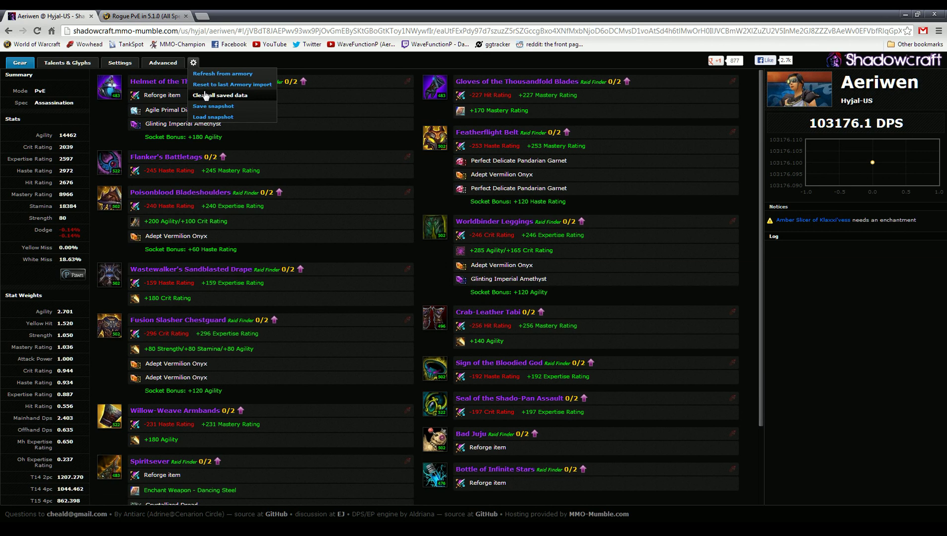
left_click(193, 62)
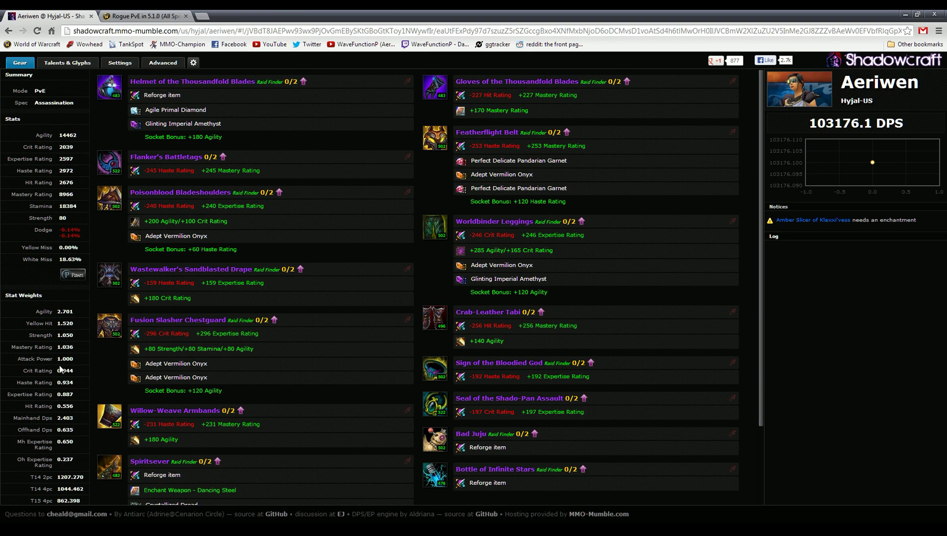
left_click_drag(56, 419, 74, 418)
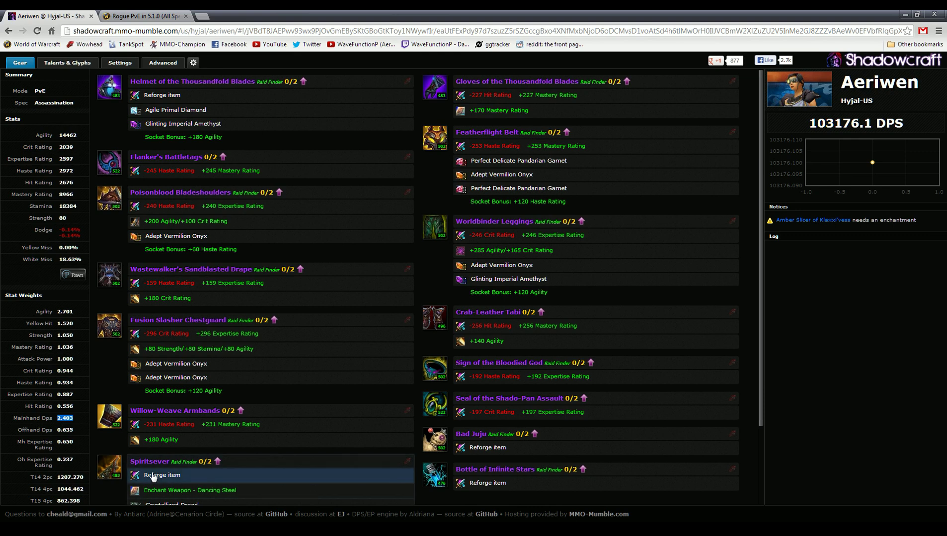
mouse_move(194, 414)
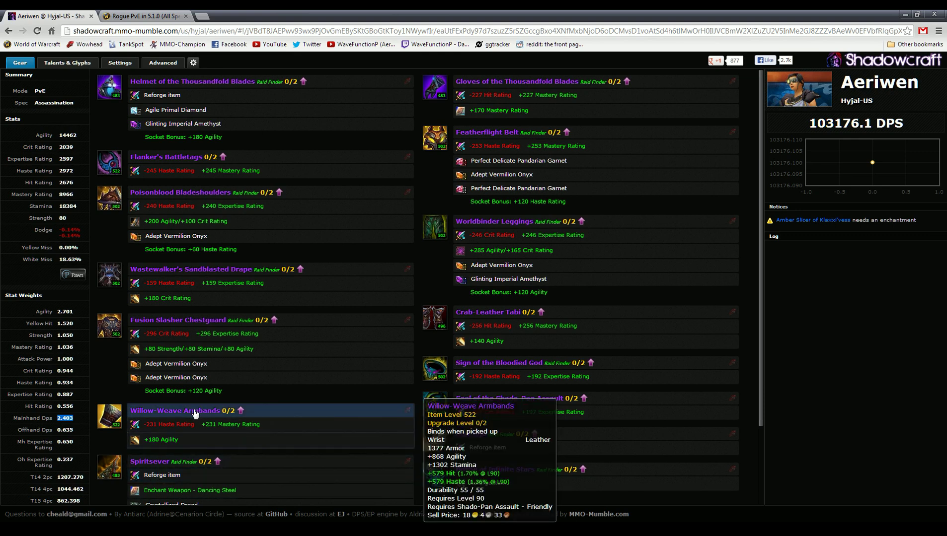
mouse_move(189, 466)
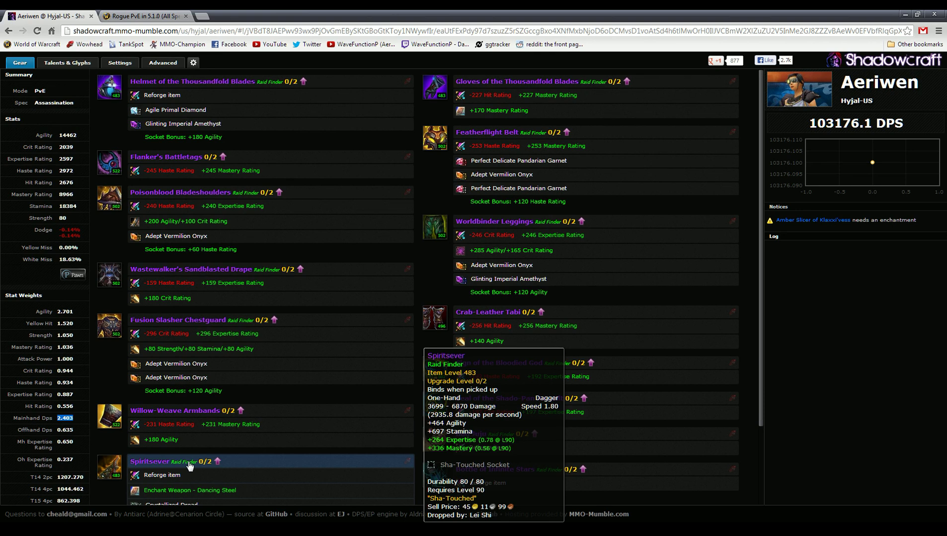
scroll(73, 334, "down", 2)
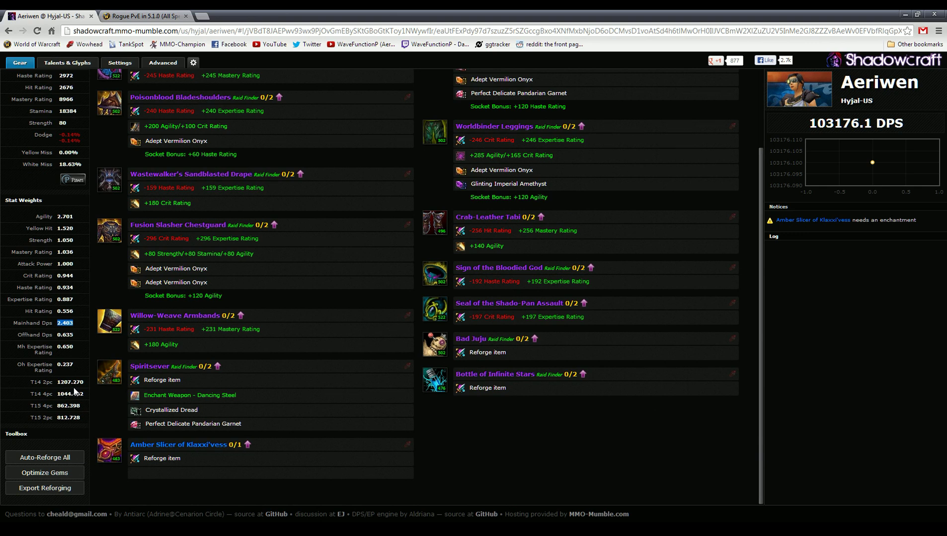
scroll(125, 391, "up", 2)
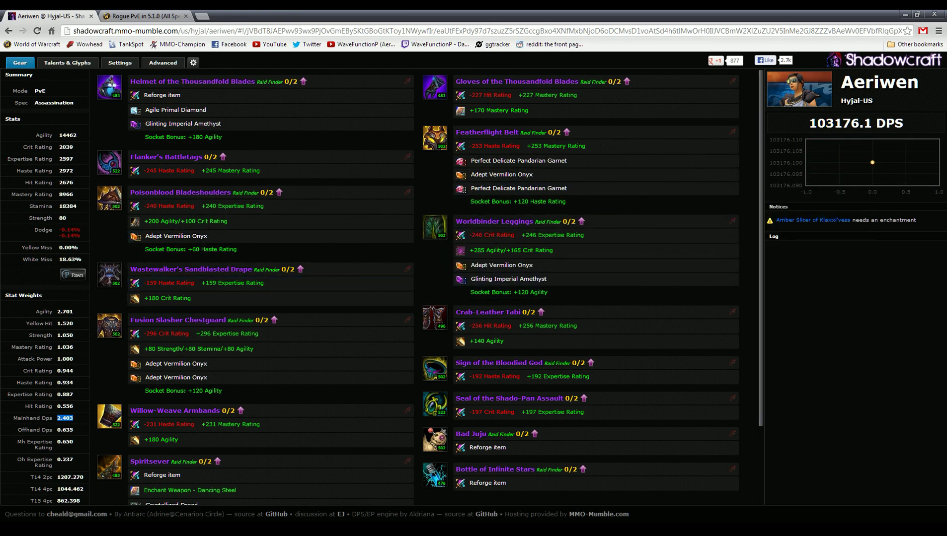
Step: Try Heroic Thunderforged Bindings of Multiplicative Strikes in place of Willow-Weave Armbands, and restore the original gear from the DPS history graph
left_click_drag(807, 125, 904, 124)
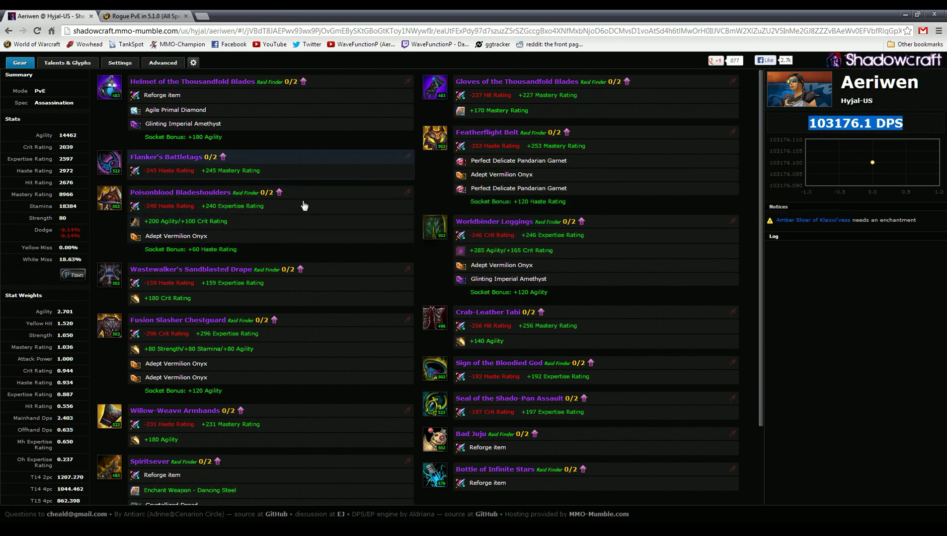
left_click(282, 418)
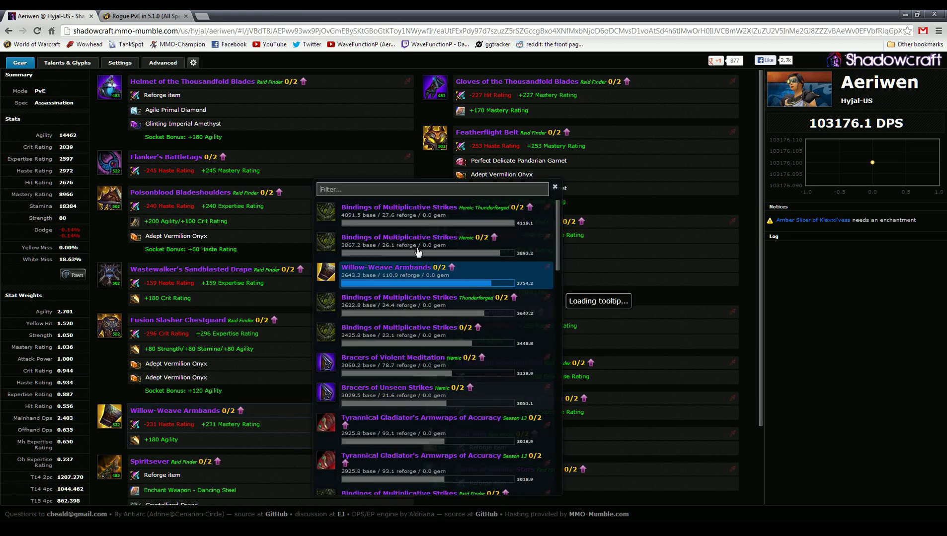
left_click(405, 210)
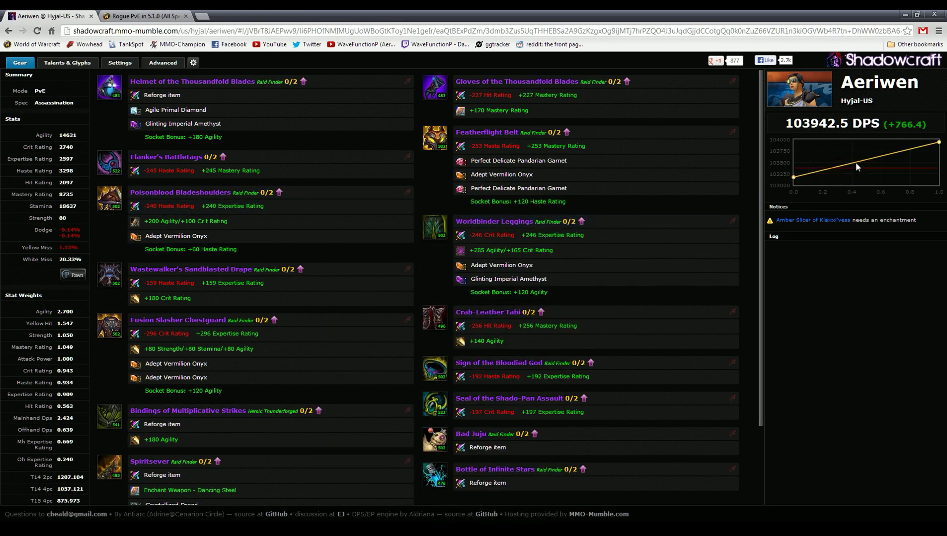
mouse_move(942, 149)
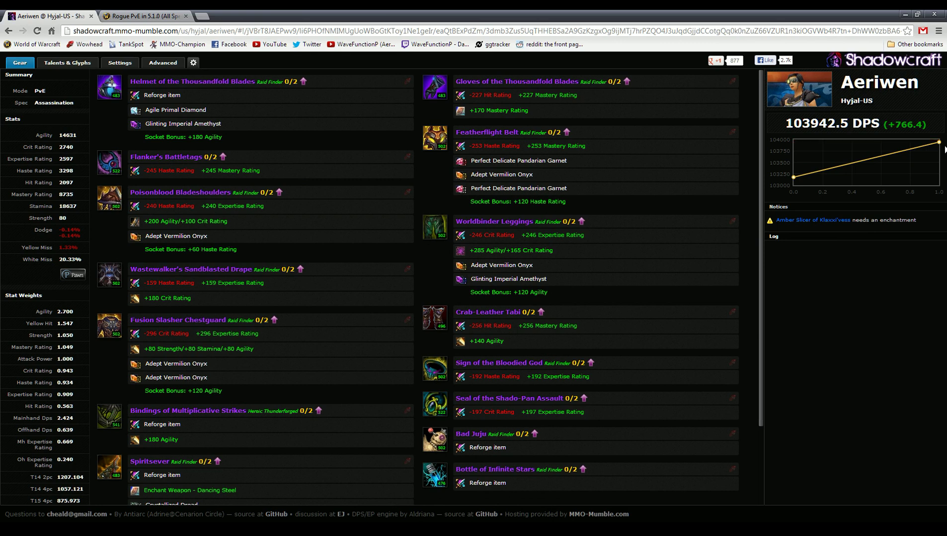
left_click(793, 178)
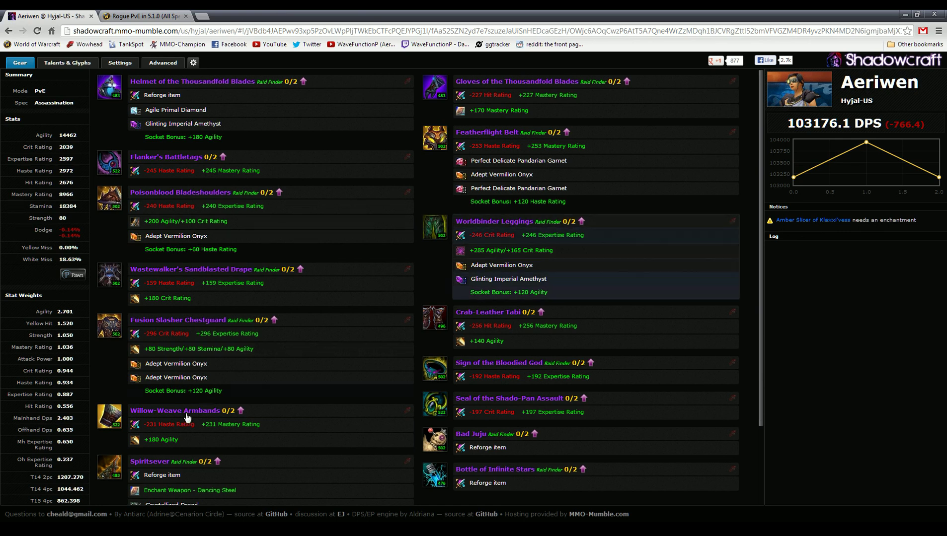
Step: Examine the Offhand Dps stat weight alongside the equipped weapons, gems and enchants
left_click_drag(57, 431, 73, 430)
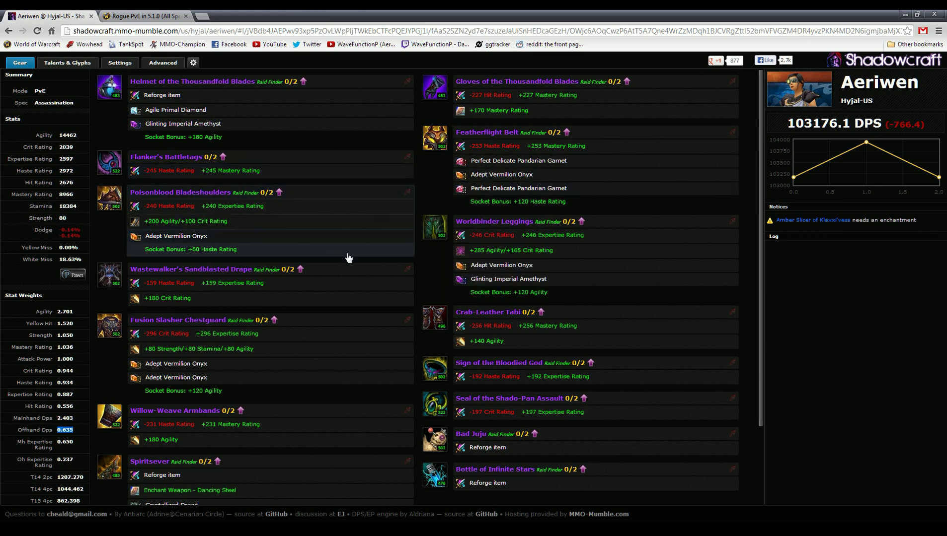
scroll(349, 268, "down", 2)
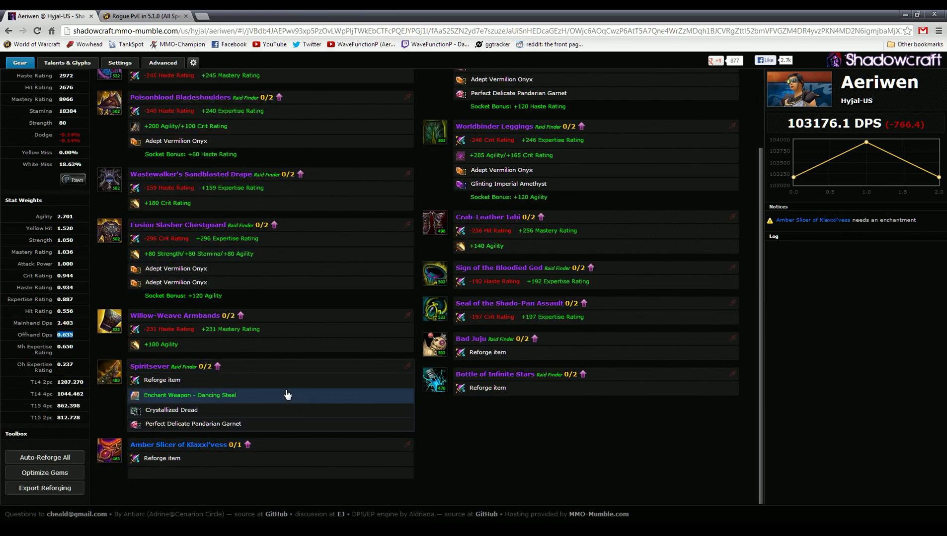
mouse_move(278, 365)
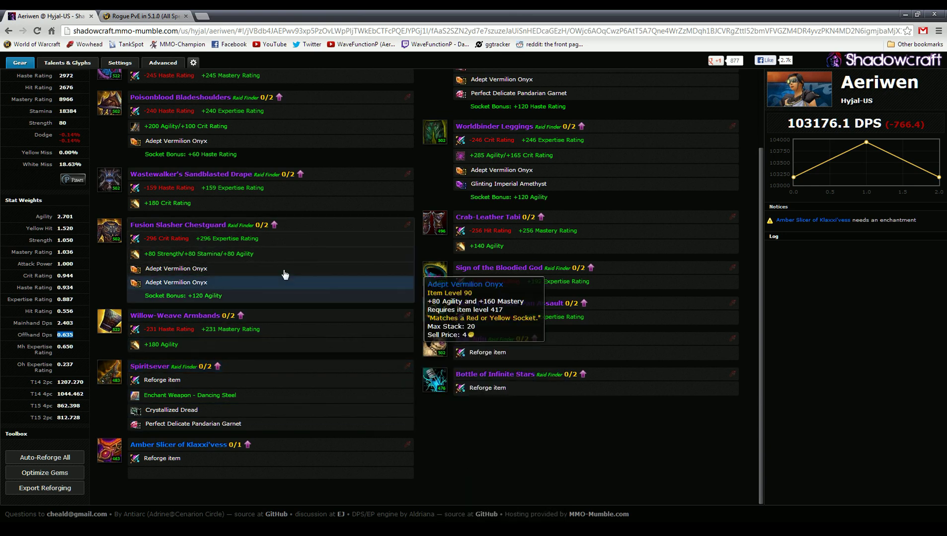
scroll(284, 263, "up", 2)
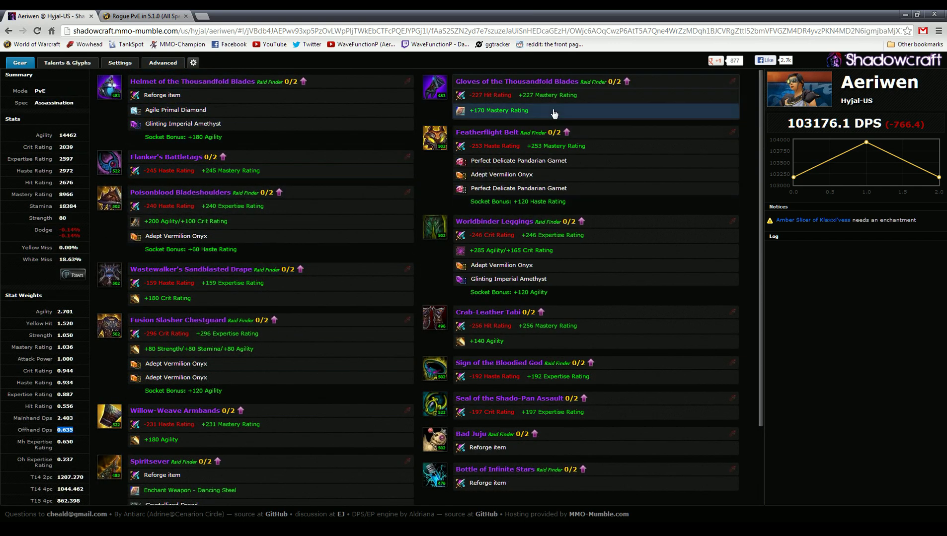
Step: Auto-reforge all equipped gear and optimize its gems
scroll(347, 298, "down", 2)
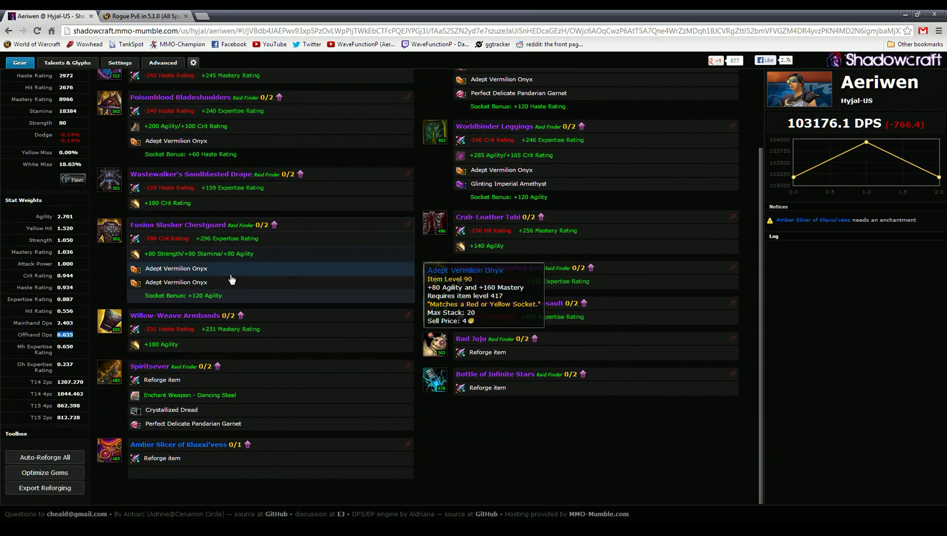
left_click(43, 456)
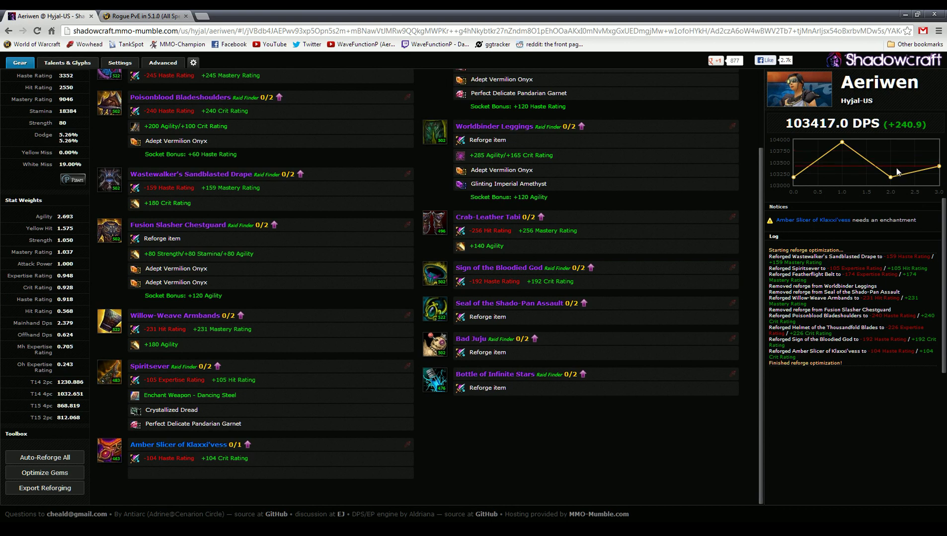
mouse_move(892, 177)
mouse_move(939, 171)
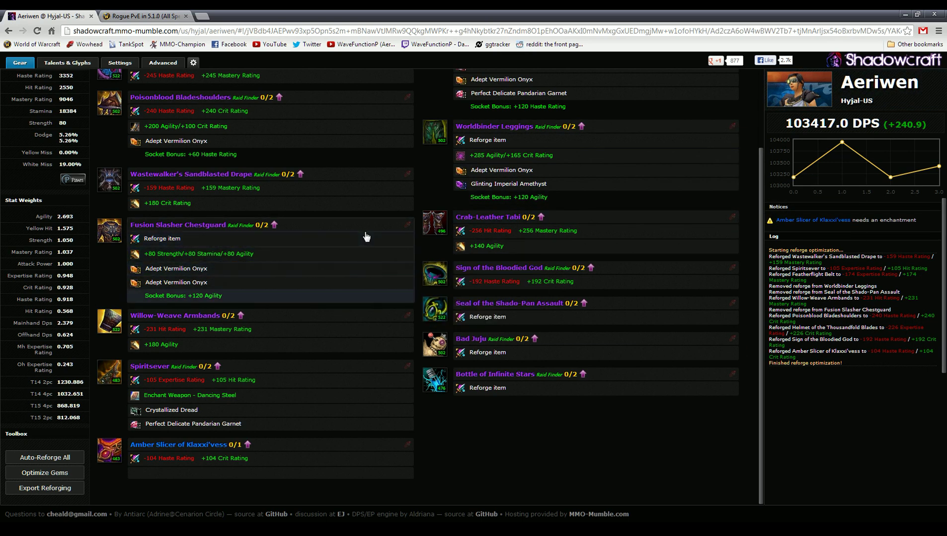
left_click(55, 474)
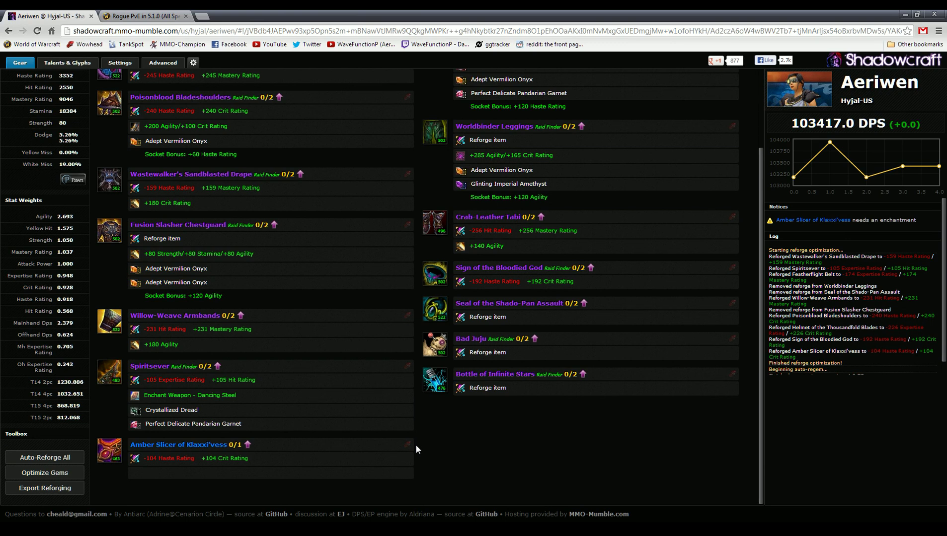
mouse_move(198, 276)
Step: Try the Stock Assassination talent set and replace it with the Imported Assassination set, keeping Shadow Focus as the level 15 talent
left_click(67, 63)
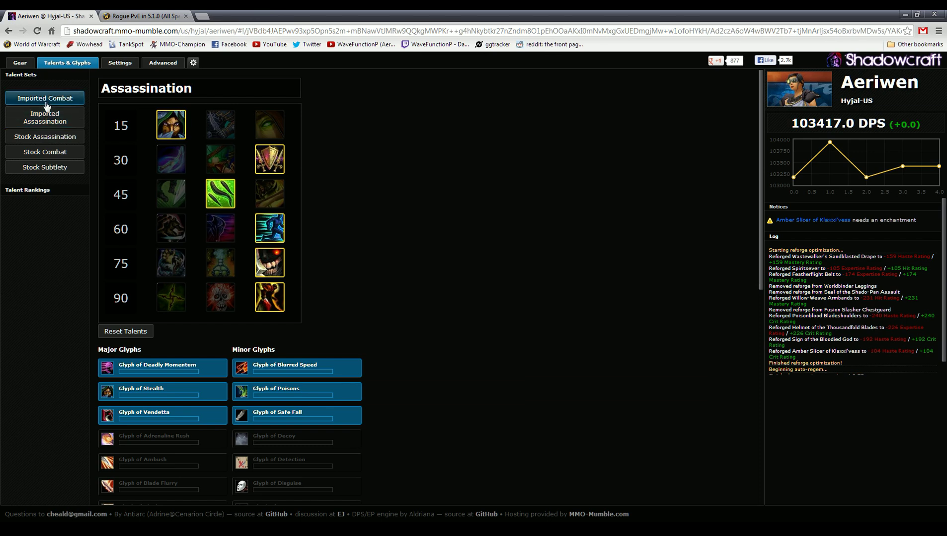
left_click(45, 138)
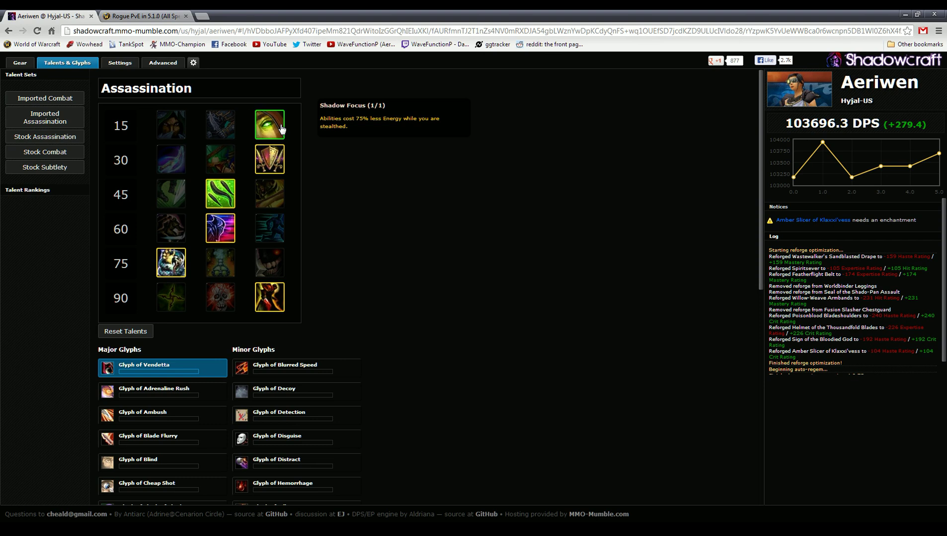
left_click(55, 111)
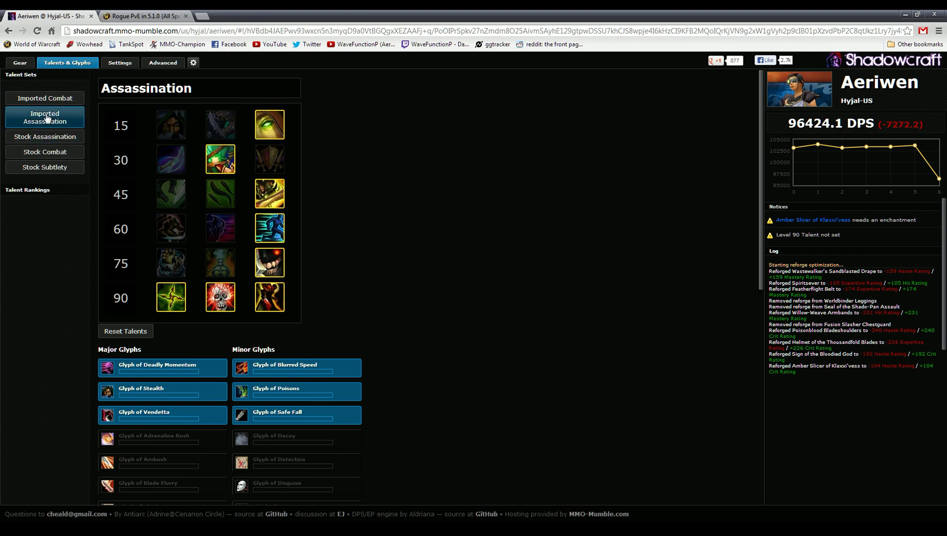
left_click(270, 134)
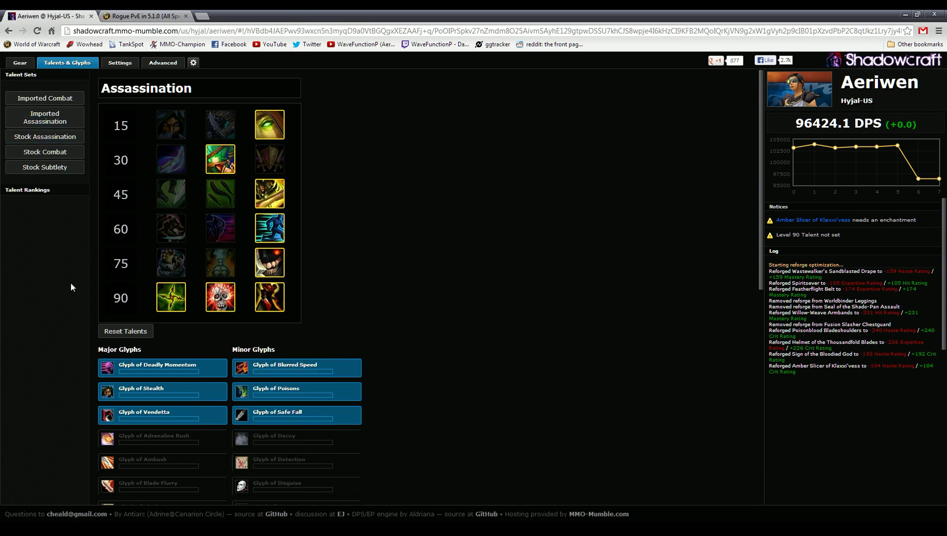
Step: Review the gear stat weights and Assassination rotation settings, and select the third talent in the level 90 tier
left_click(27, 65)
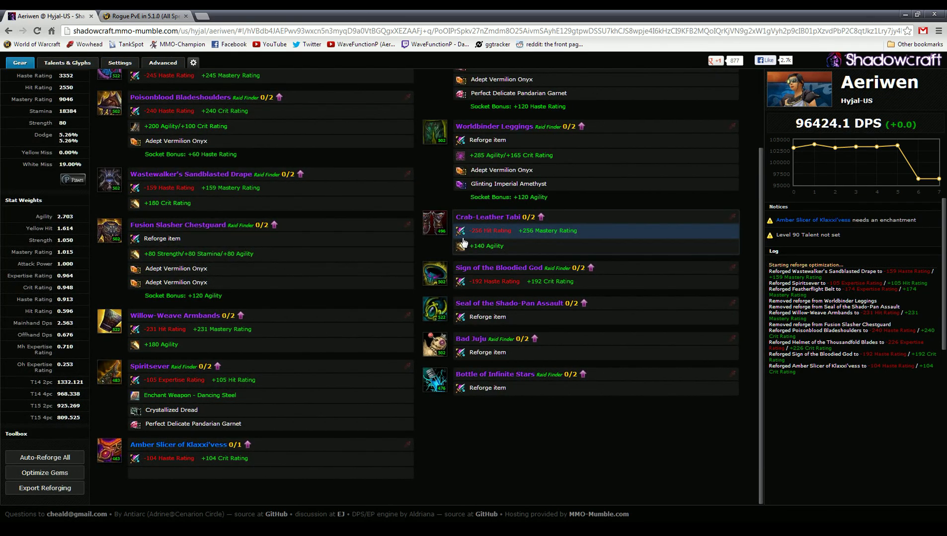
left_click(120, 63)
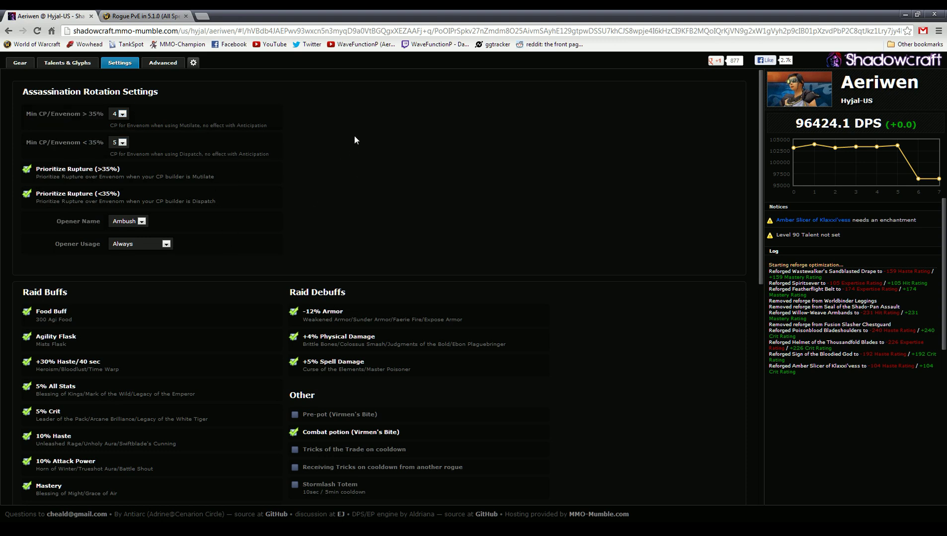
left_click(156, 64)
left_click(68, 63)
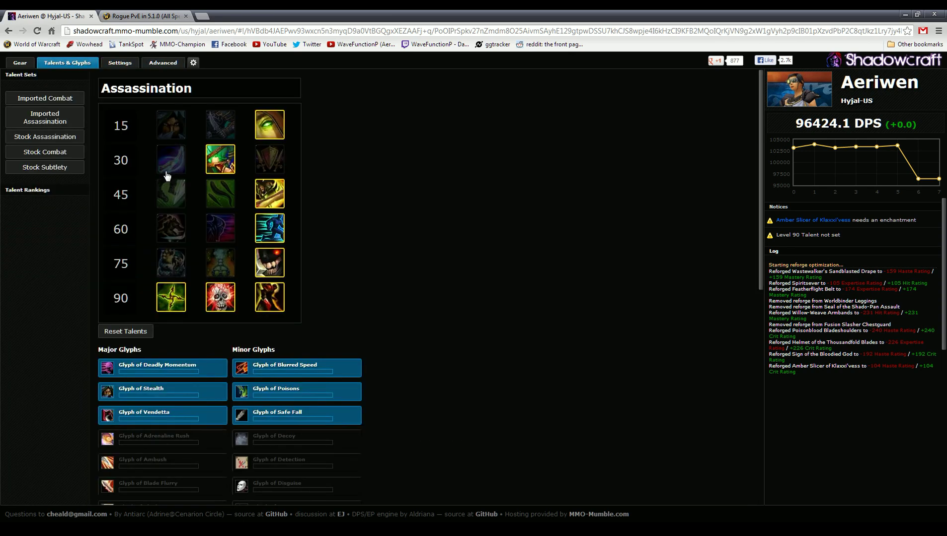
left_click(262, 294)
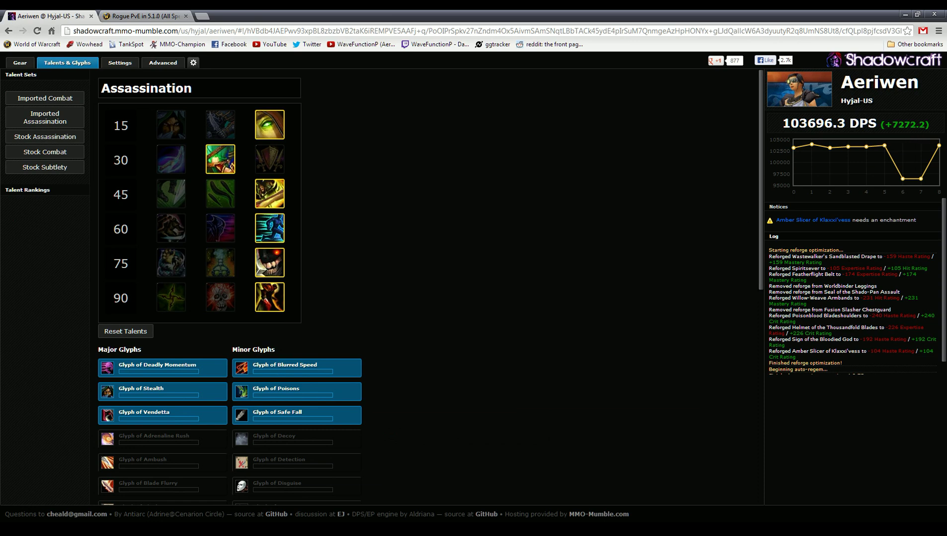
Step: Apply the Stock Assassination talent set and disable the Agility Flask buff and the Combat potion (Virmen's Bite)
left_click(49, 137)
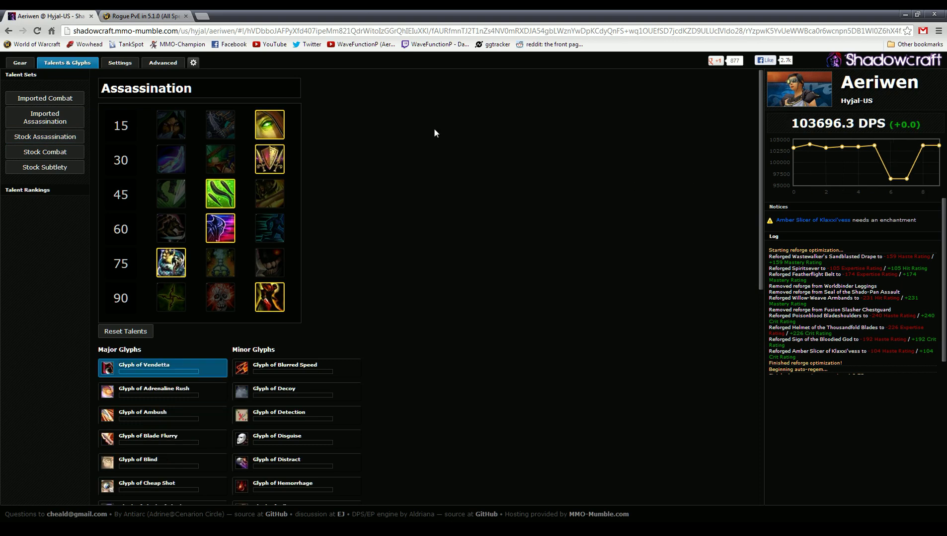
left_click(119, 62)
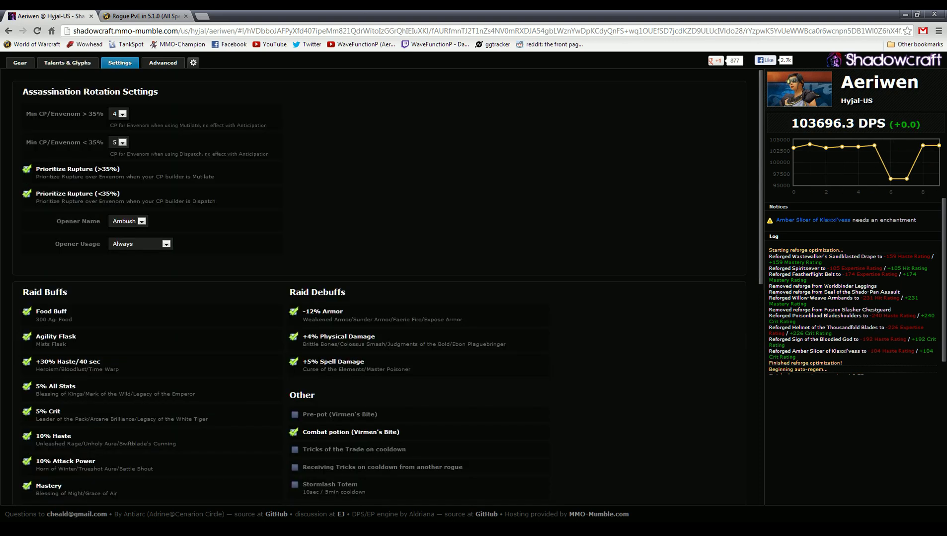
scroll(350, 154, "down", 3)
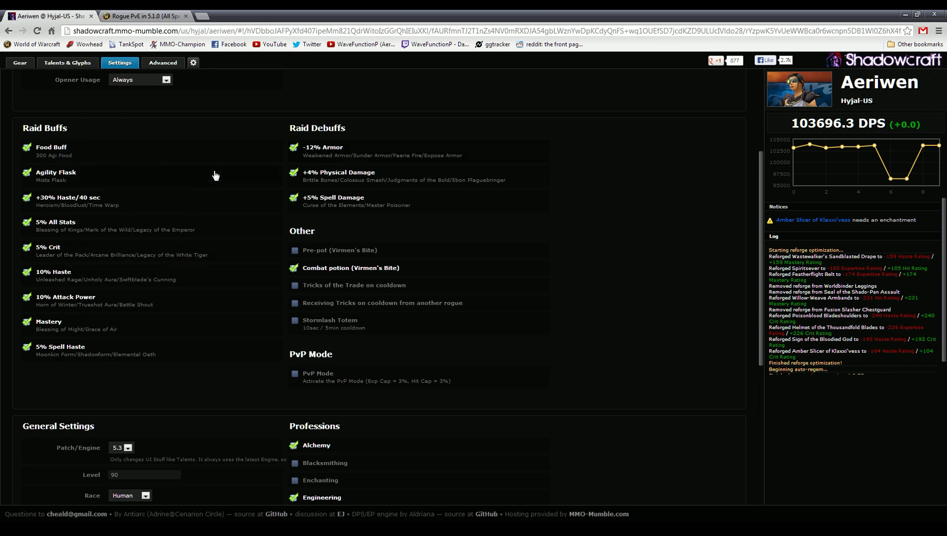
left_click(27, 174)
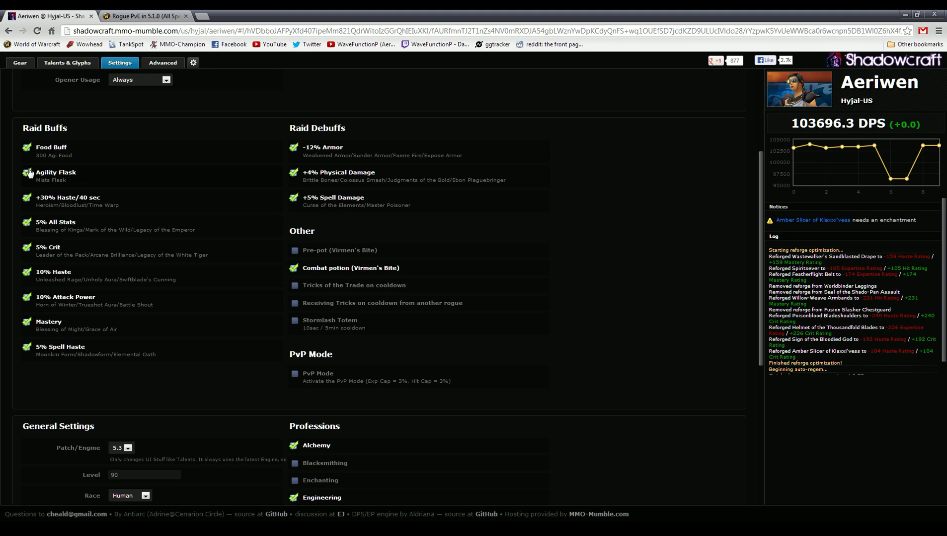
left_click(295, 269)
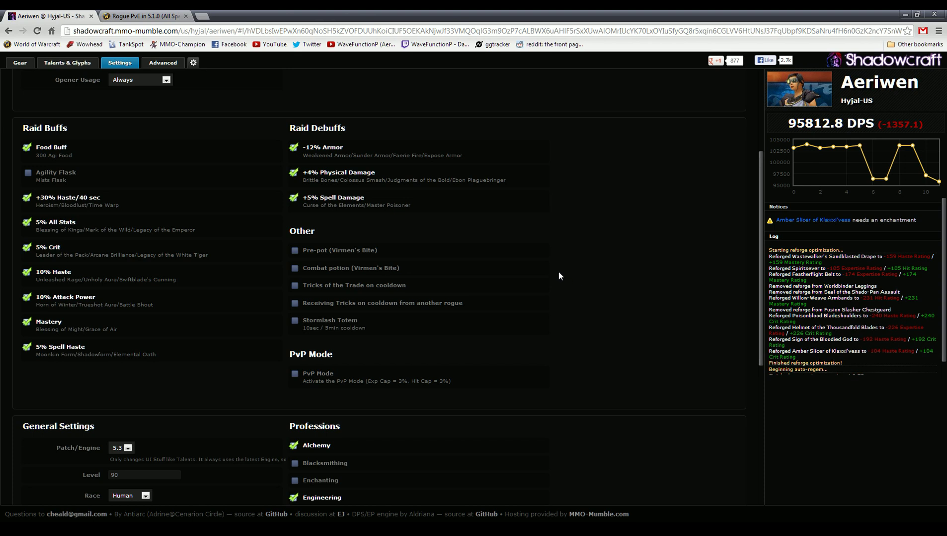
Step: Compare the DPS history points from before and after removing the consumables, and try the setup without the 10% Attack Power buff
left_click(912, 145)
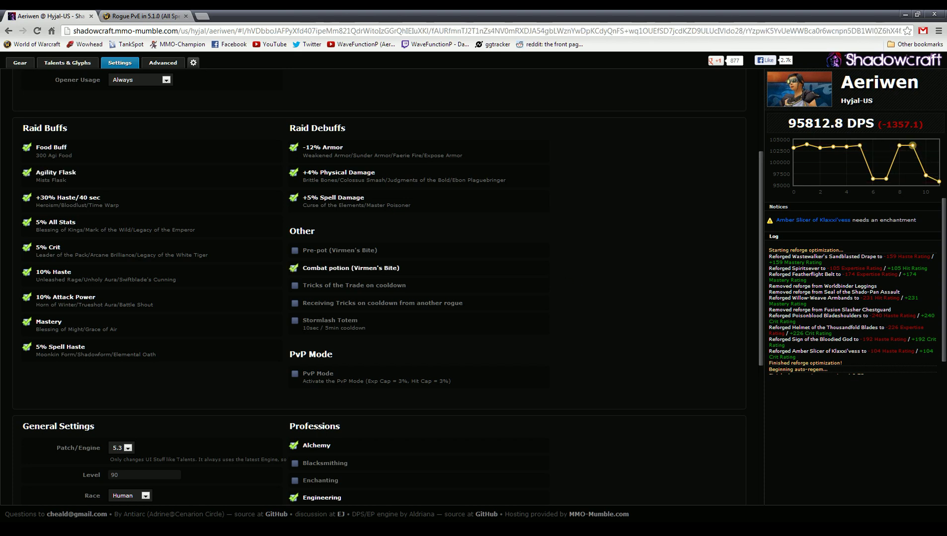
left_click(927, 181)
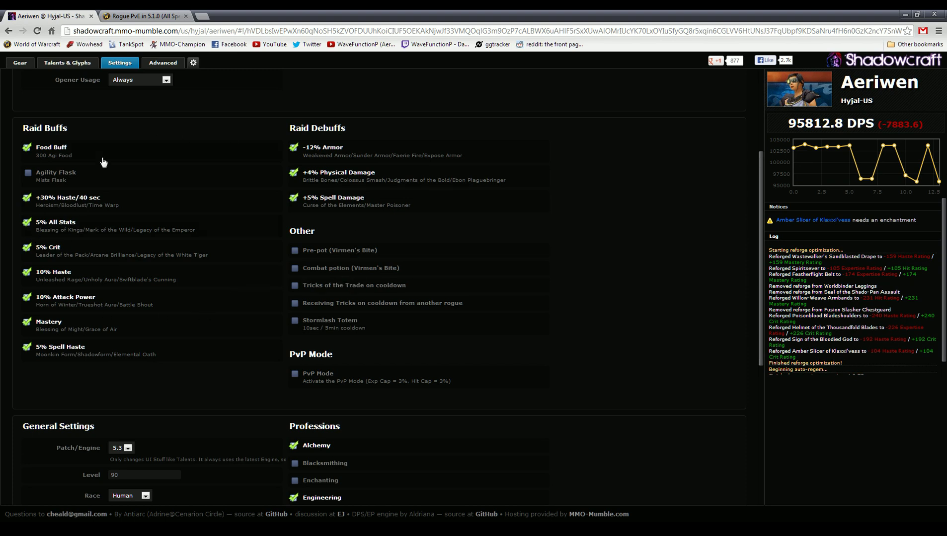
left_click(27, 298)
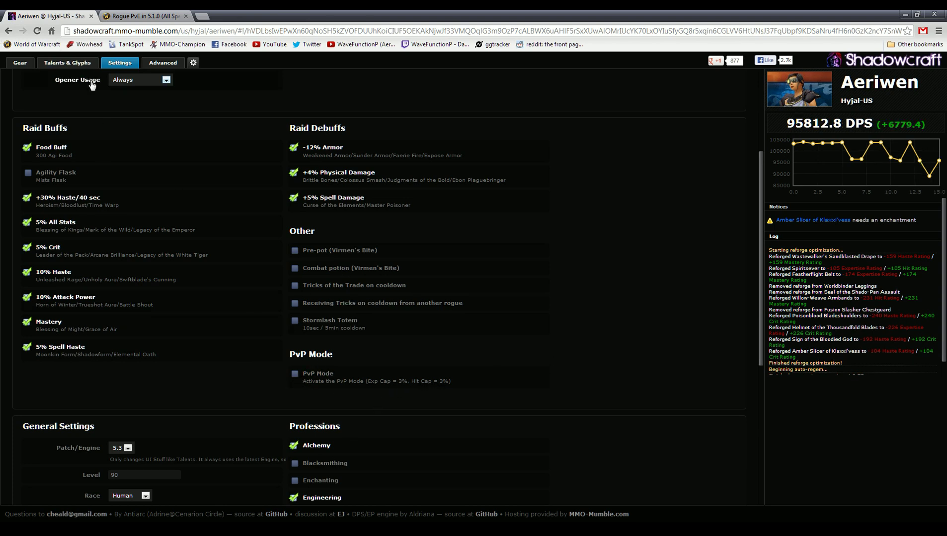
Step: Enable PvP Mode and auto-reforge all equipped gear for it
left_click(300, 376)
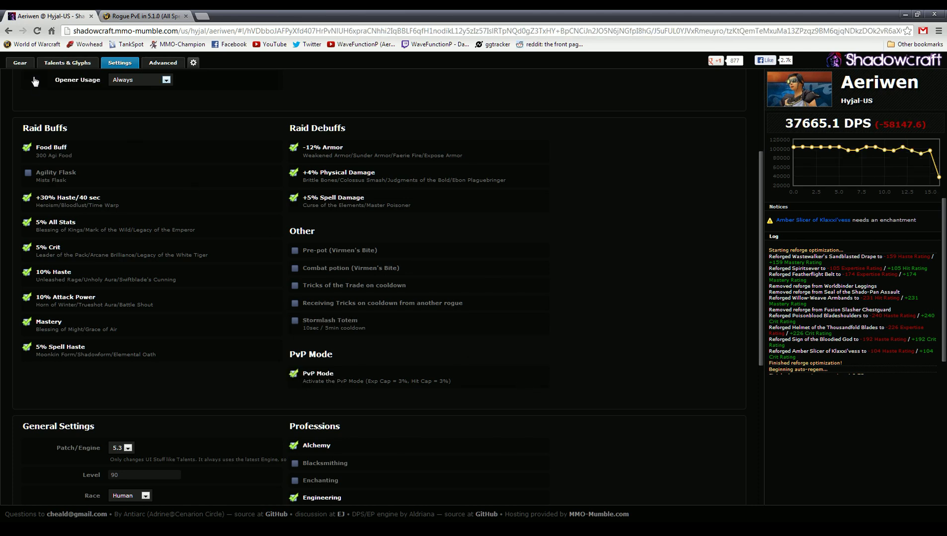
left_click(20, 63)
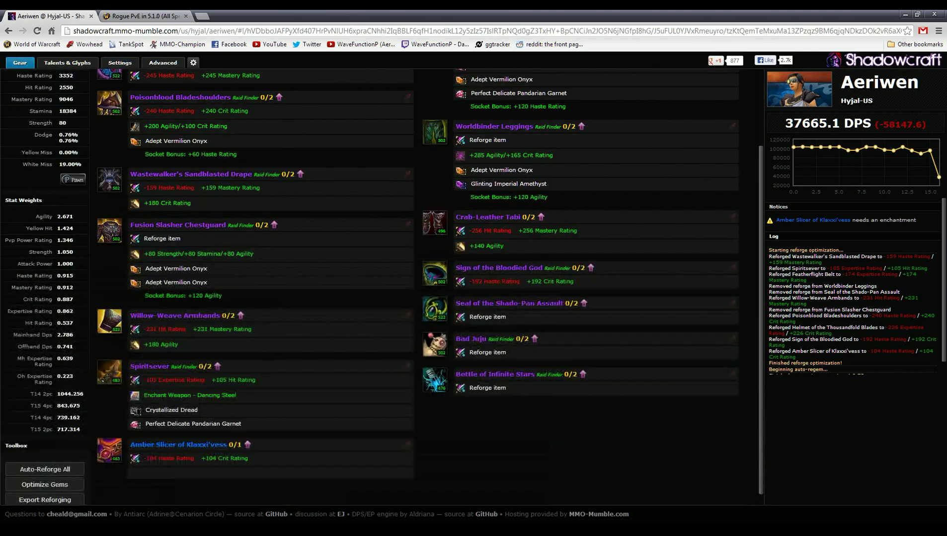
left_click(44, 469)
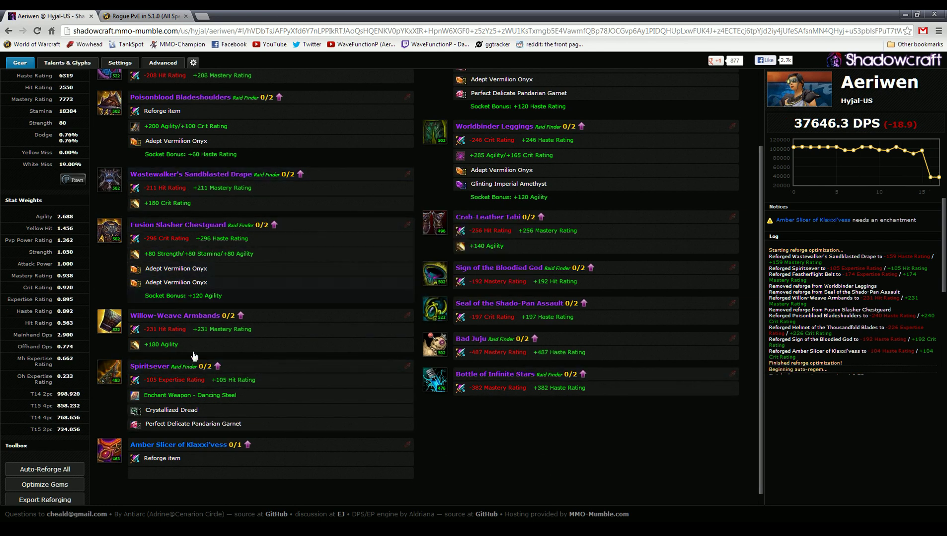
Step: Review the PvP Mode setting, the Pvp Power stat weight and the gem rankings for the Fusion Slasher Chestguard's first socket
left_click(112, 64)
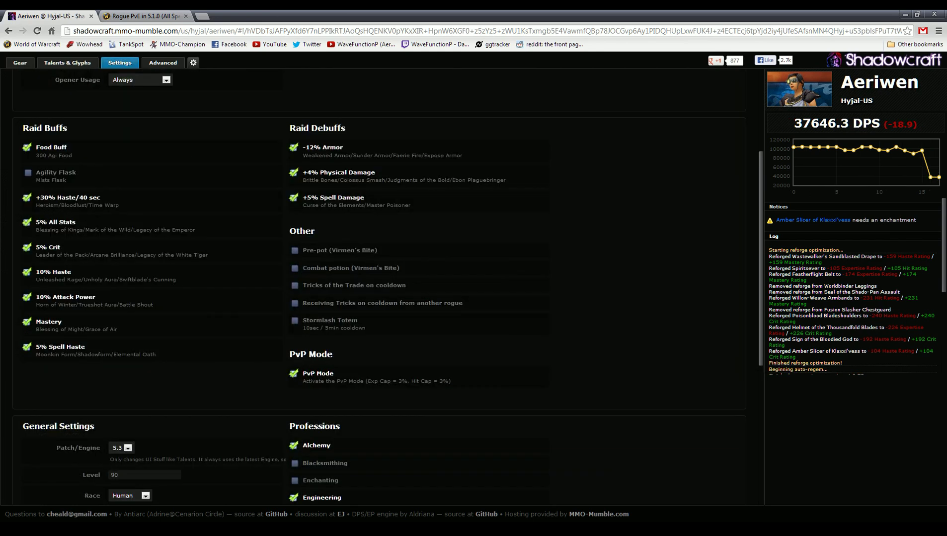
left_click(20, 63)
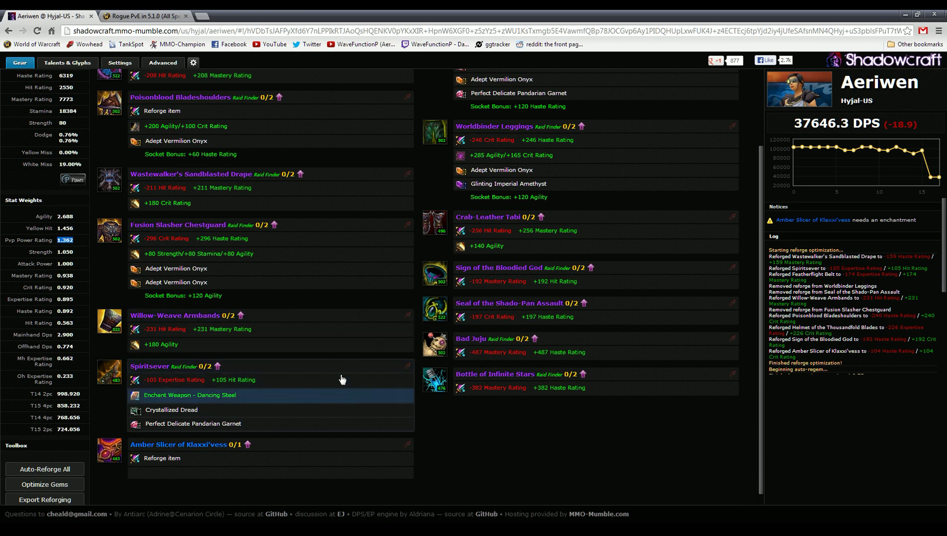
left_click(248, 270)
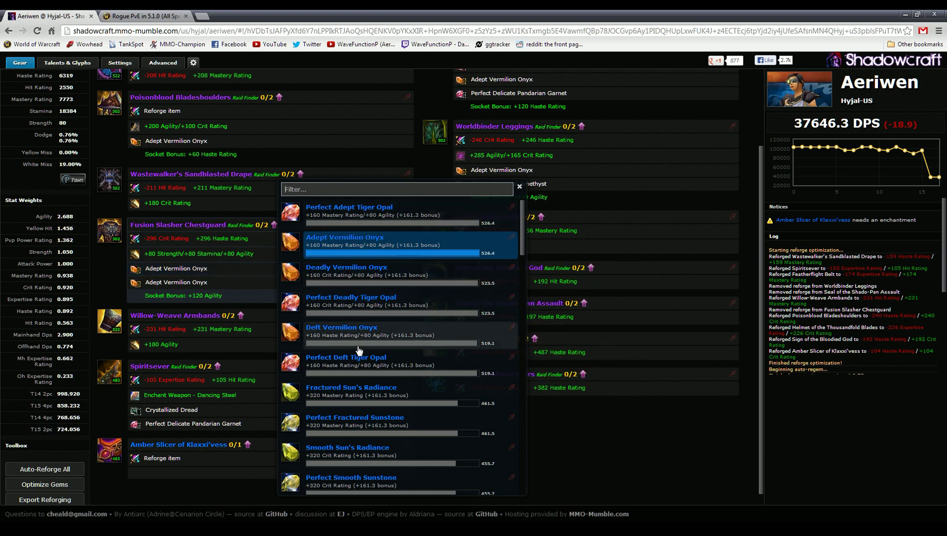
scroll(371, 350, "down", 3)
scroll(370, 351, "down", 5)
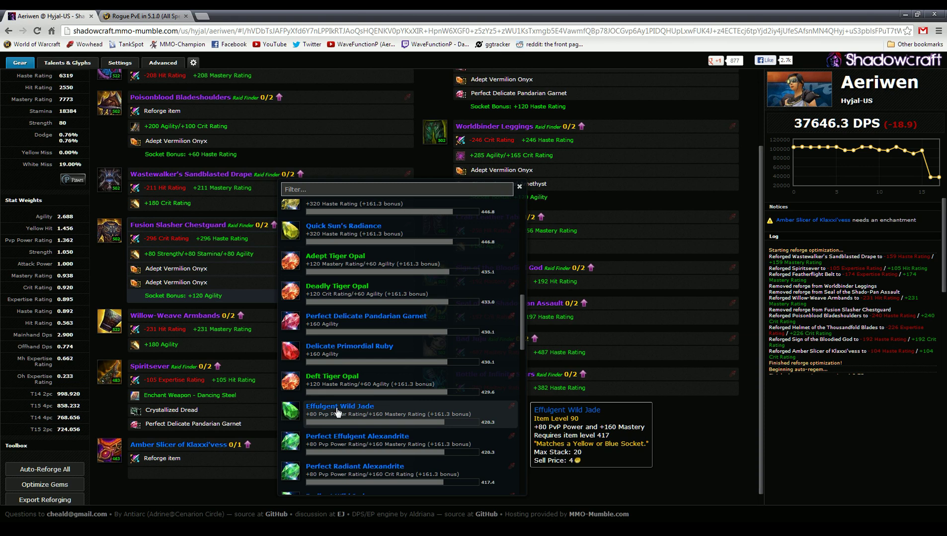
left_click(94, 259)
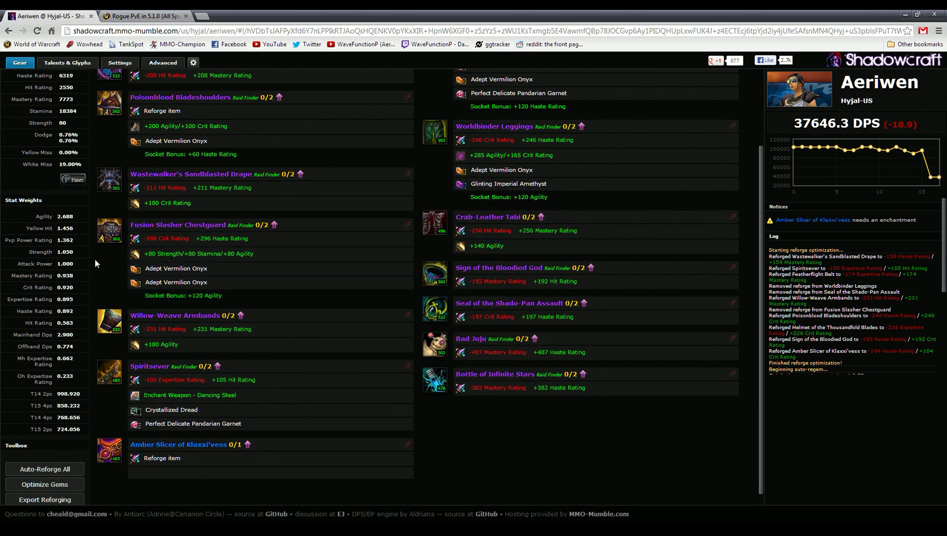
Step: Turn off PvP Mode and auto-reforge all equipped gear for PvE
left_click(80, 63)
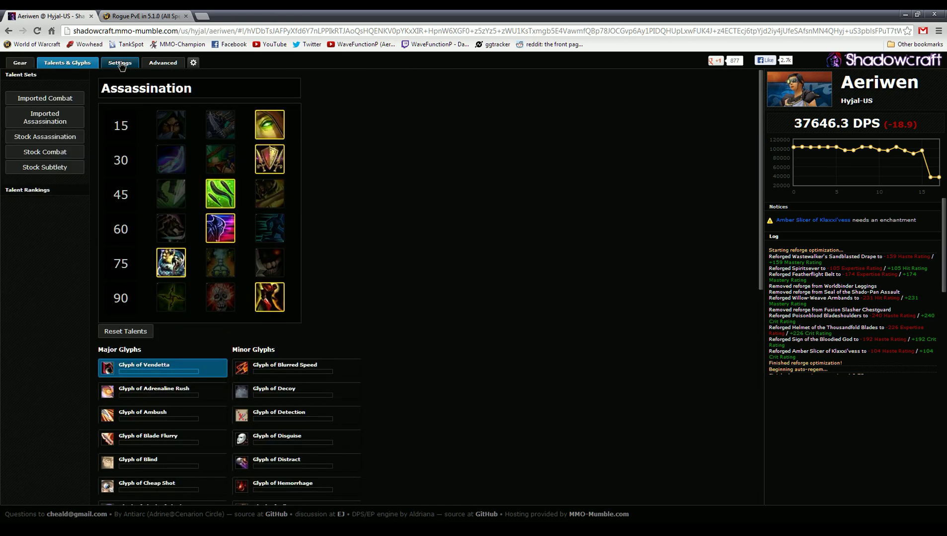
left_click(123, 61)
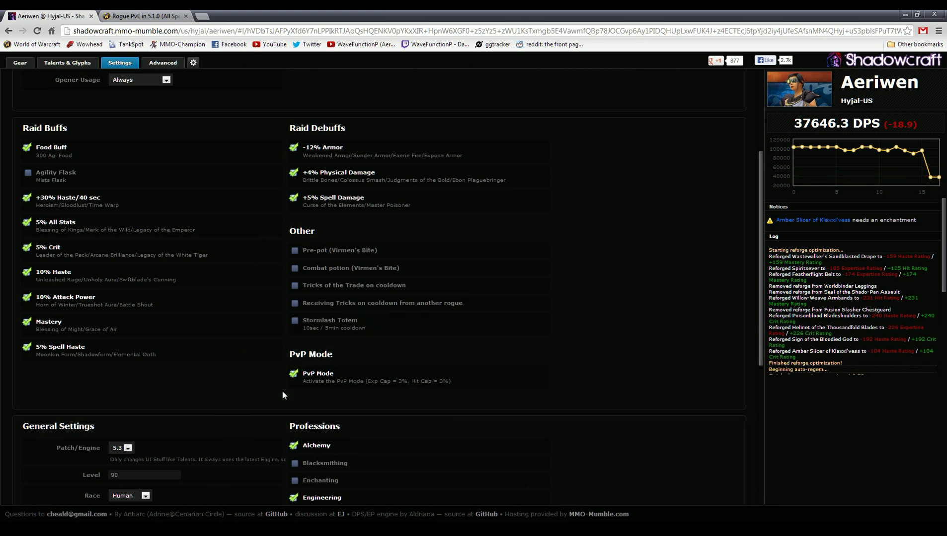
left_click(293, 375)
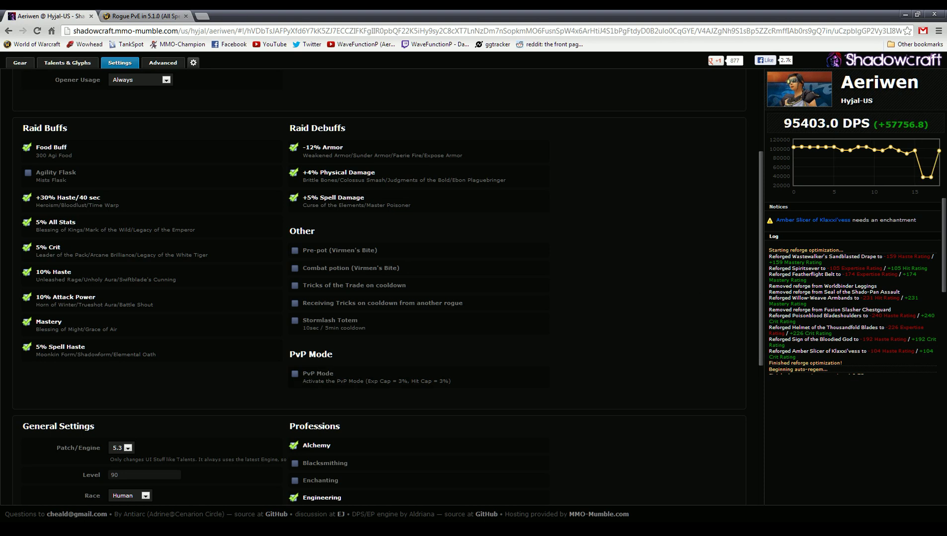
mouse_move(939, 152)
left_click(23, 64)
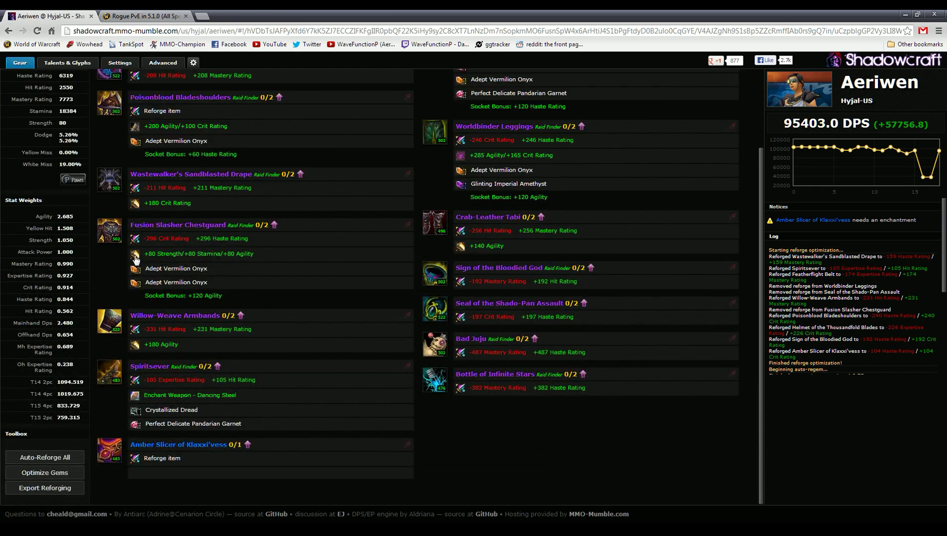
left_click(48, 458)
scroll(297, 191, "up", 2)
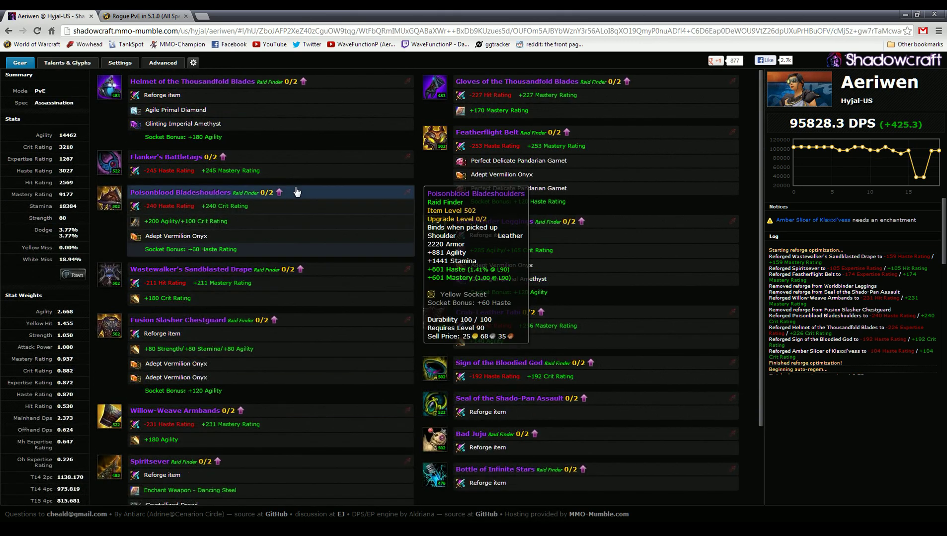
Step: Reforge the Helmet of the Thousandfold Blades from 249 Mastery Rating into Haste
left_click(328, 96)
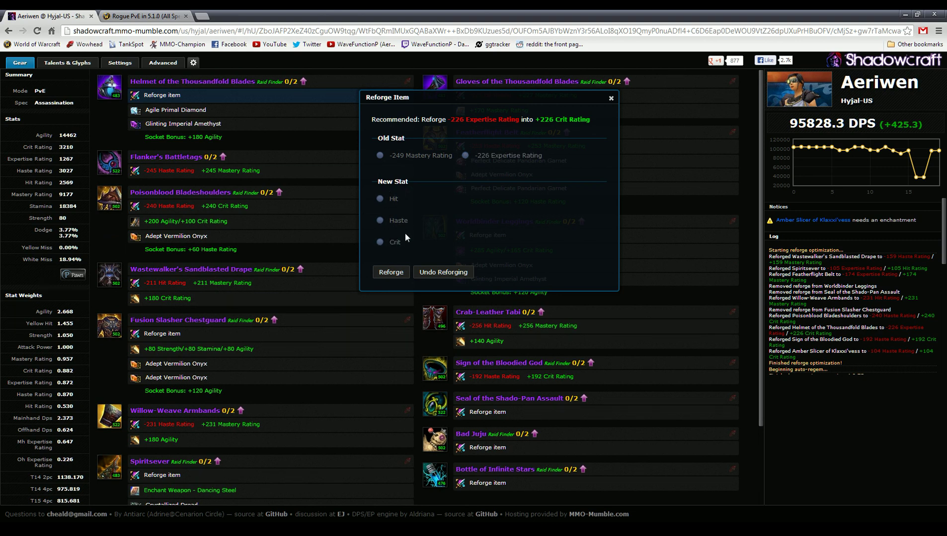
left_click(393, 160)
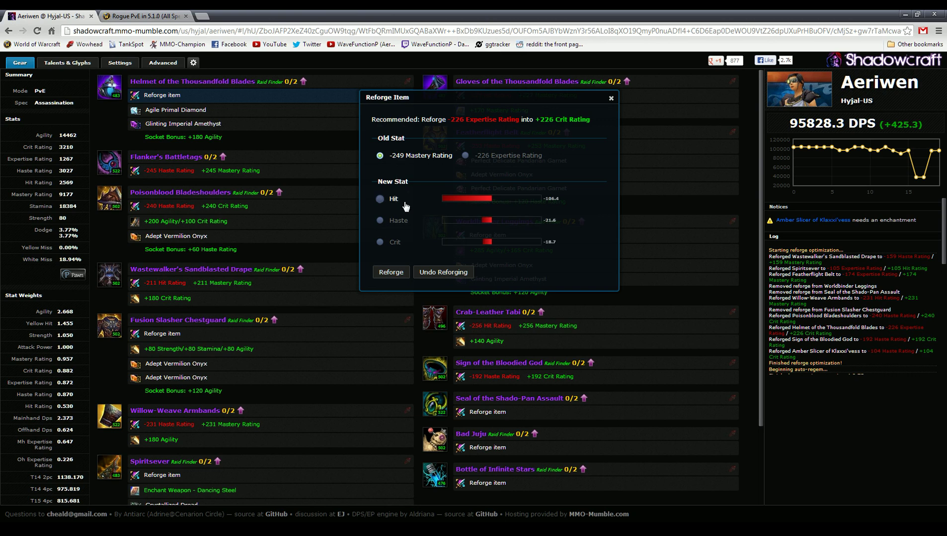
left_click(387, 221)
left_click(396, 276)
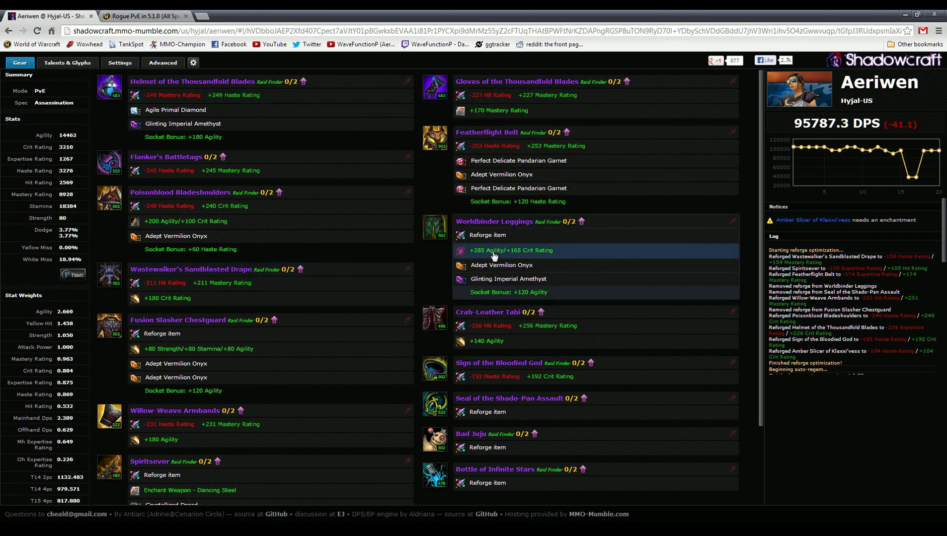
Step: Examine the ranked gem options for the helmet's meta socket and its second gem socket
left_click(273, 111)
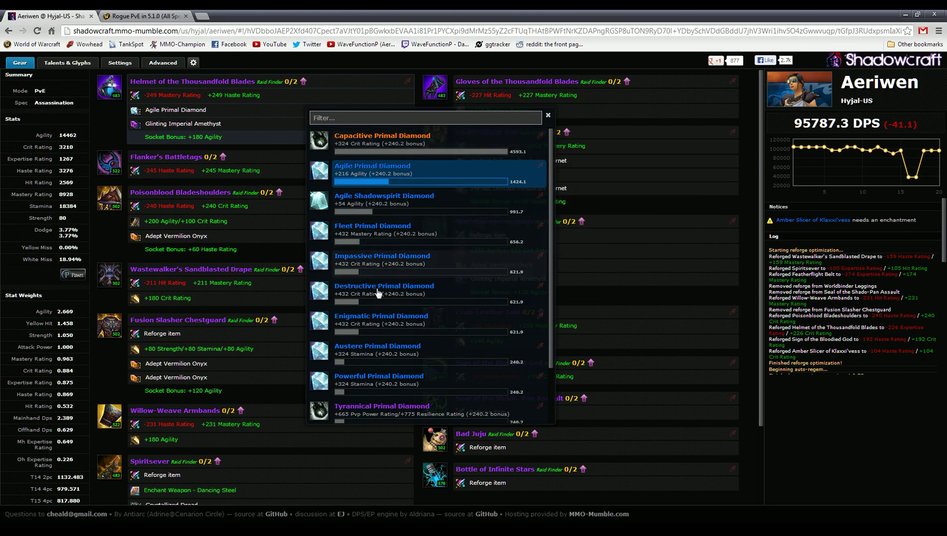
mouse_move(241, 114)
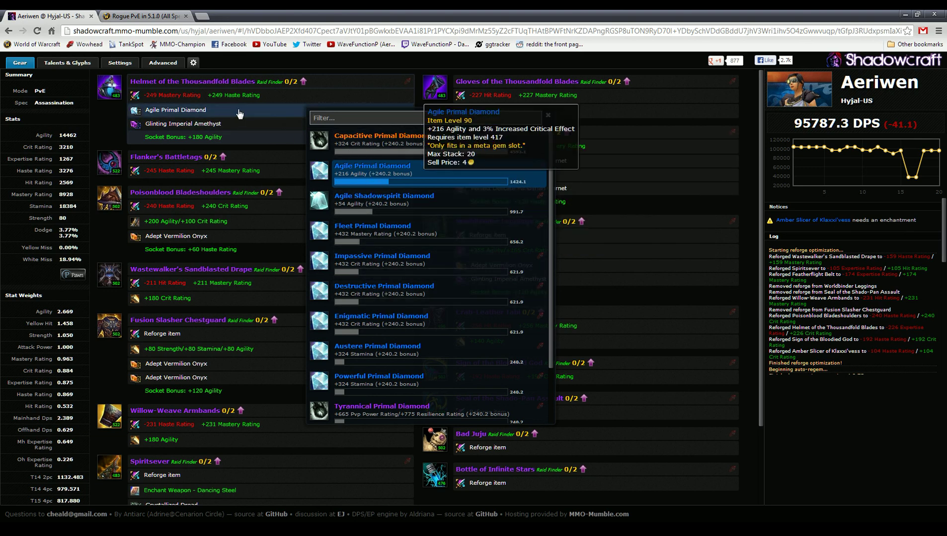
left_click(231, 130)
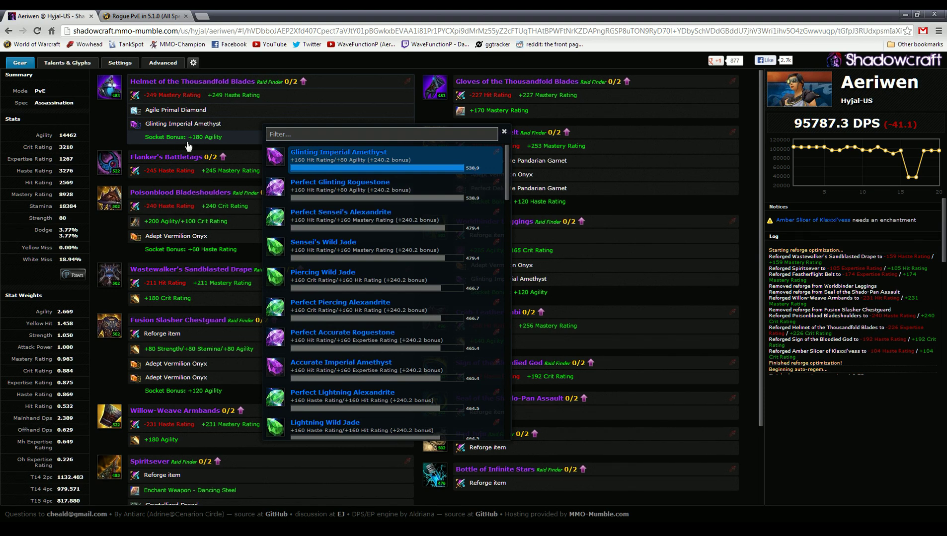
left_click(169, 143)
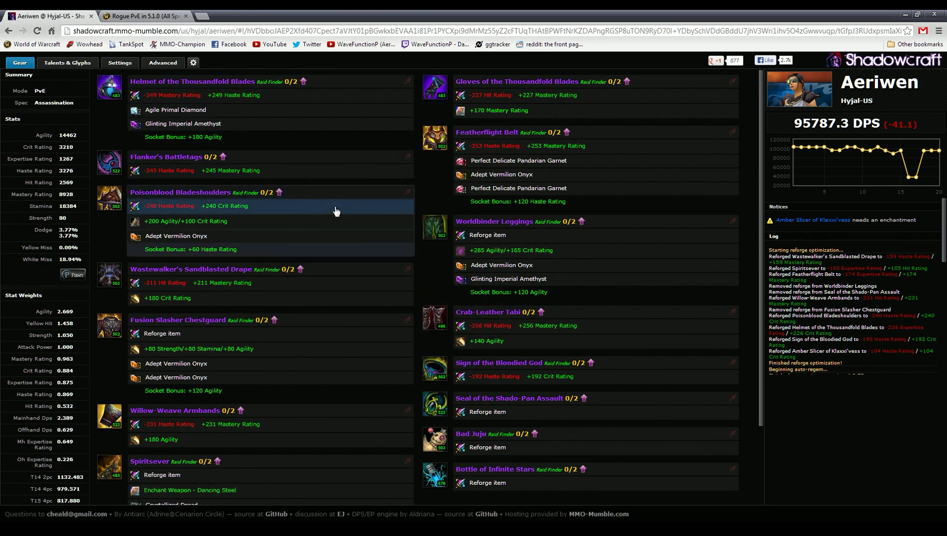
Step: Examine the ranked enchants for the Poisonblood Bladeshoulders and check which professions are enabled for the character
left_click(269, 223)
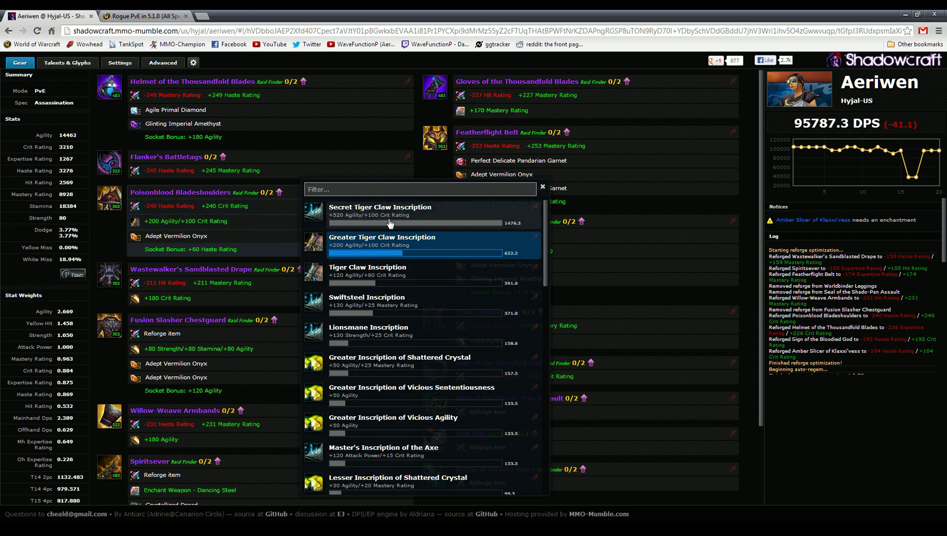
mouse_move(247, 240)
left_click(110, 63)
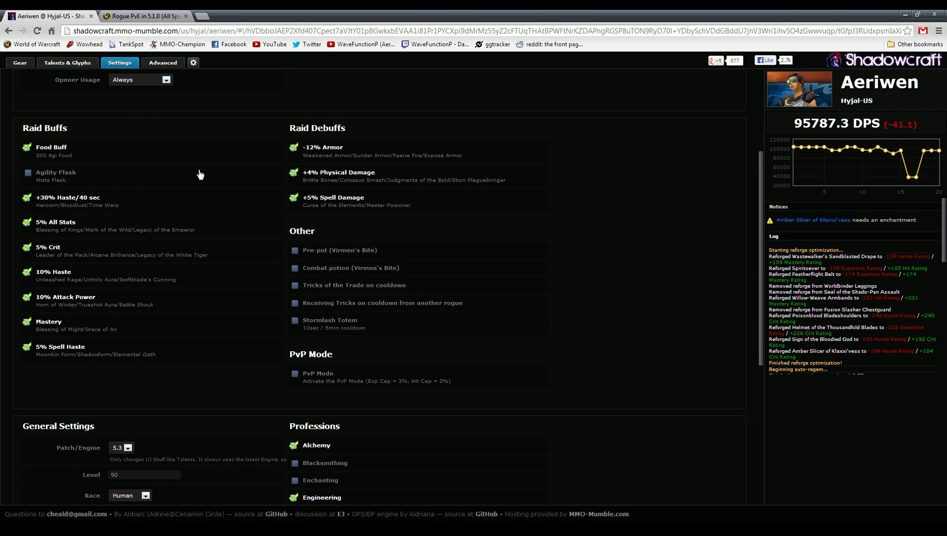
scroll(228, 246, "down", 5)
left_click(296, 202)
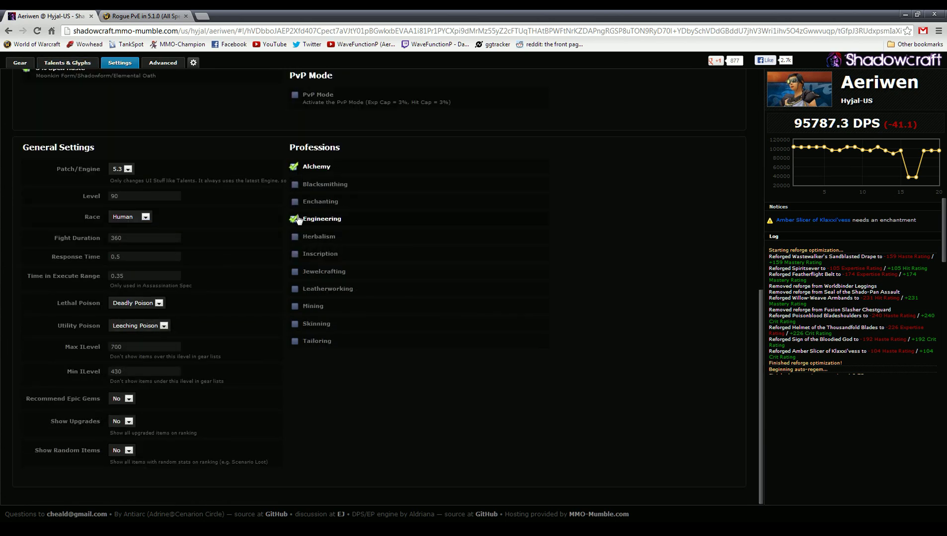
left_click(20, 63)
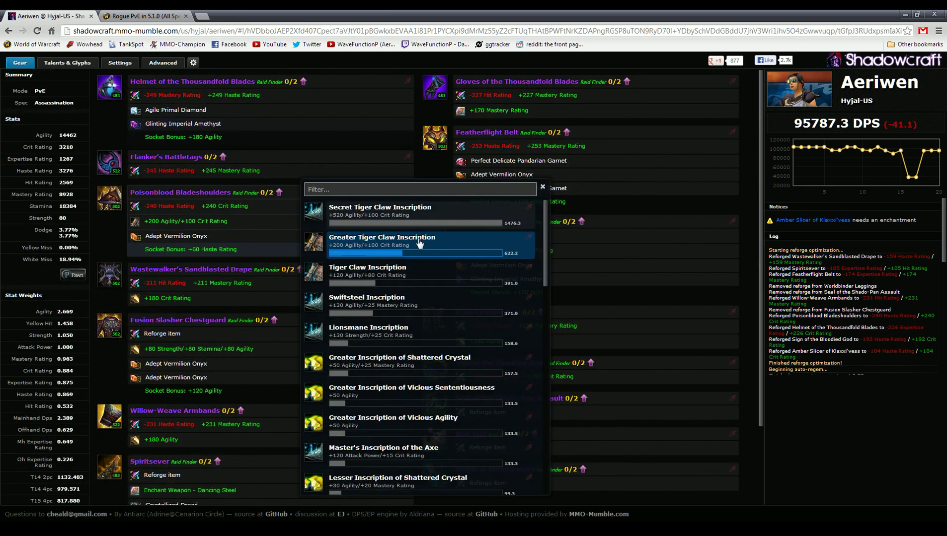
Step: Try the Secret Tiger Claw Inscription on the Poisonblood Bladeshoulders, and switch back to the Greater Tiger Claw Inscription
left_click(403, 212)
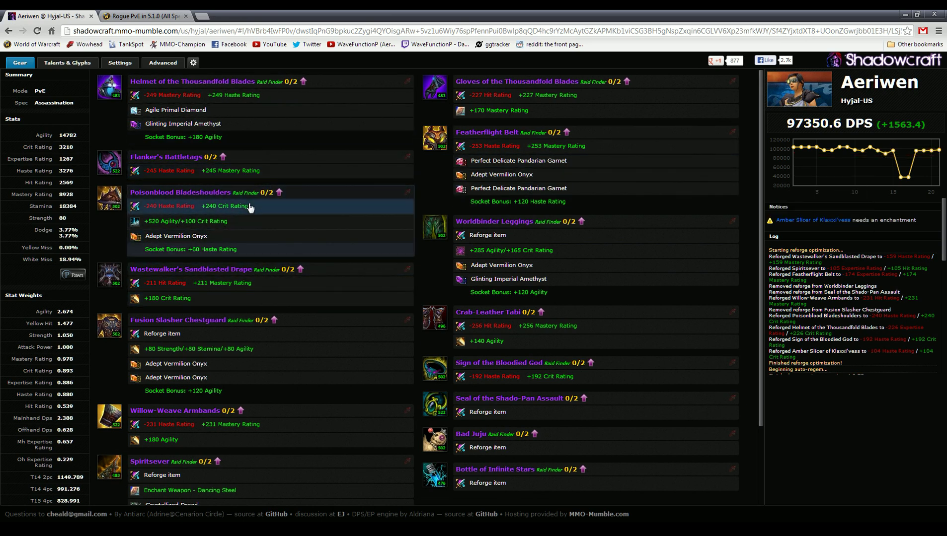
left_click(245, 223)
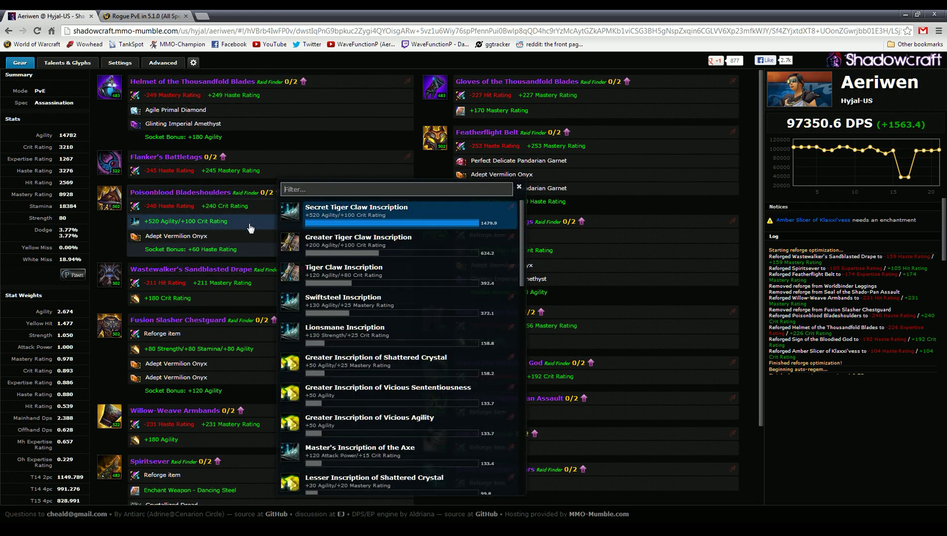
left_click(354, 240)
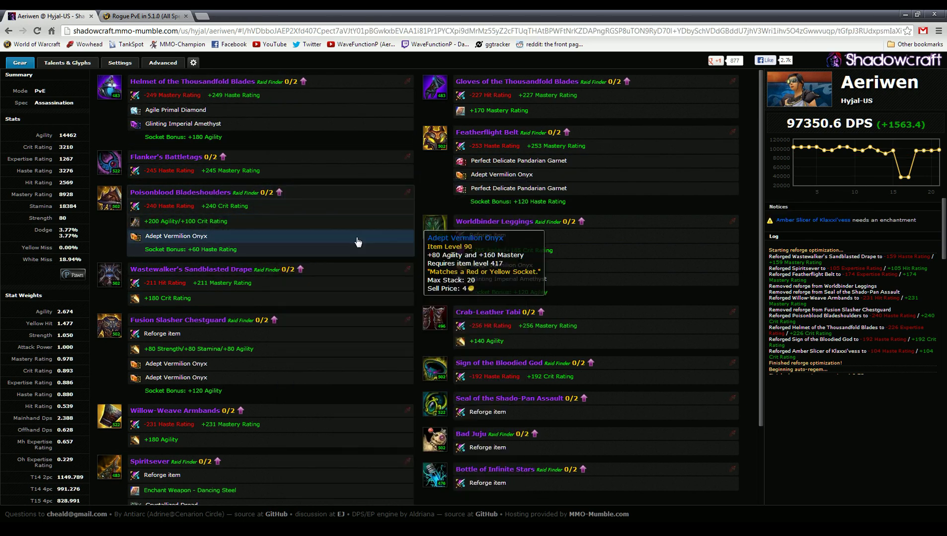
Step: Try Wound Poison as the lethal poison, switch back to Deadly Poison, and check the utility poison choice
left_click(120, 63)
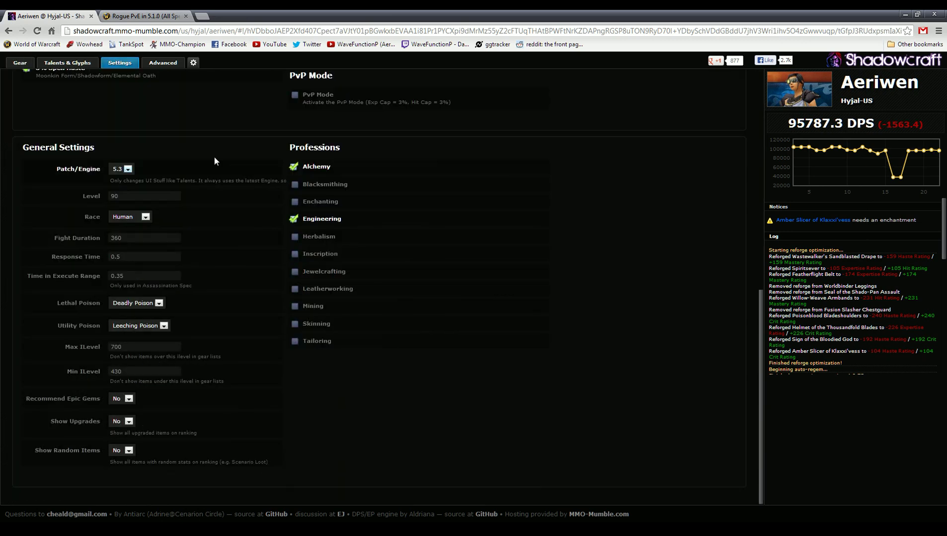
left_click(159, 304)
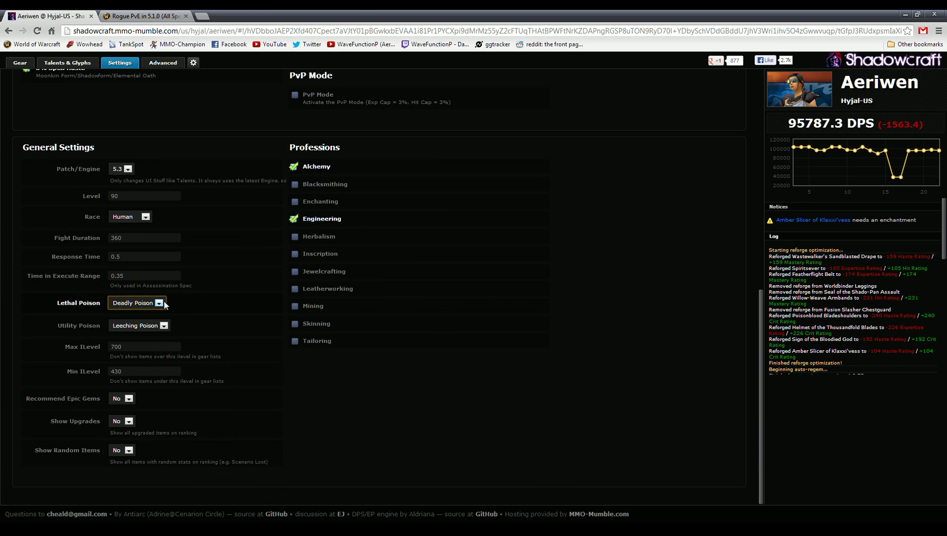
left_click(148, 323)
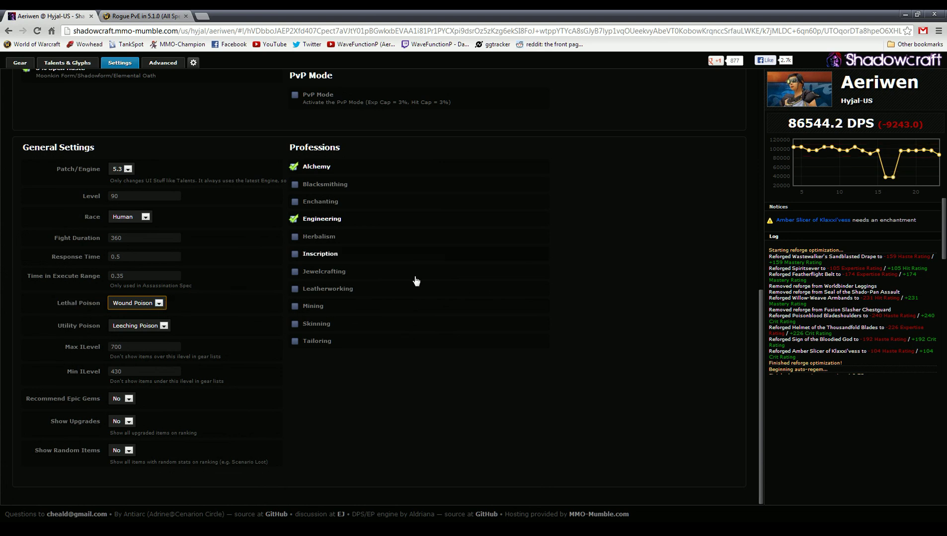
left_click(133, 321)
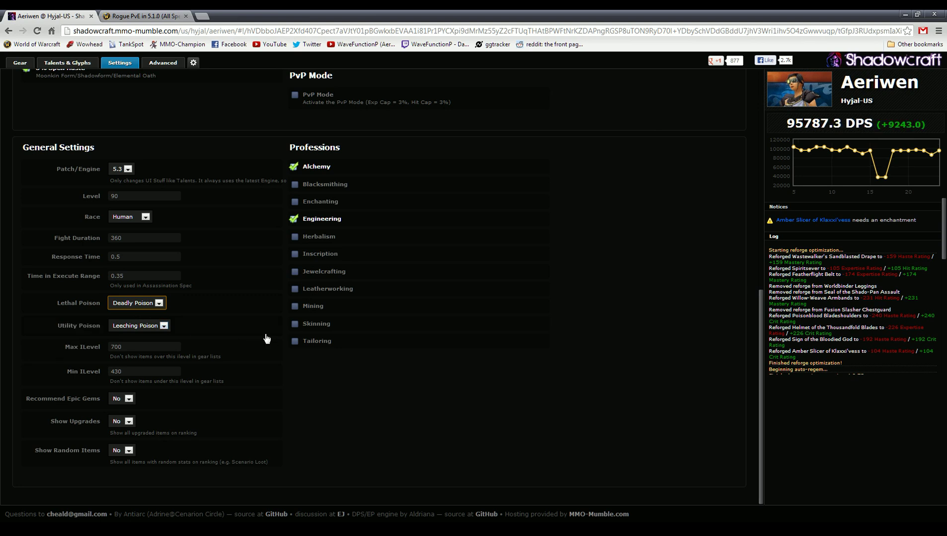
left_click(164, 326)
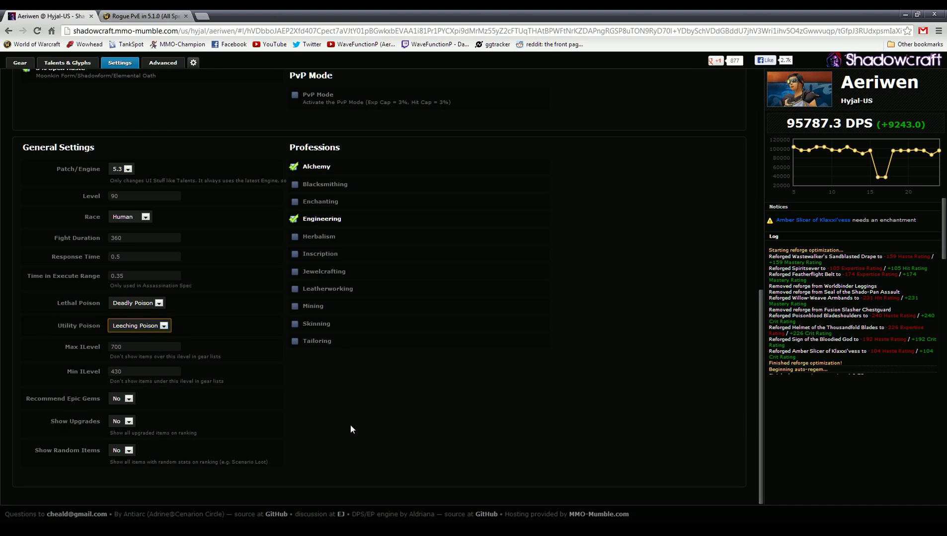
Step: Check the Show Upgrades setting and examine the ranked wrist items that compete with the Willow-Weave Armbands
left_click(131, 402)
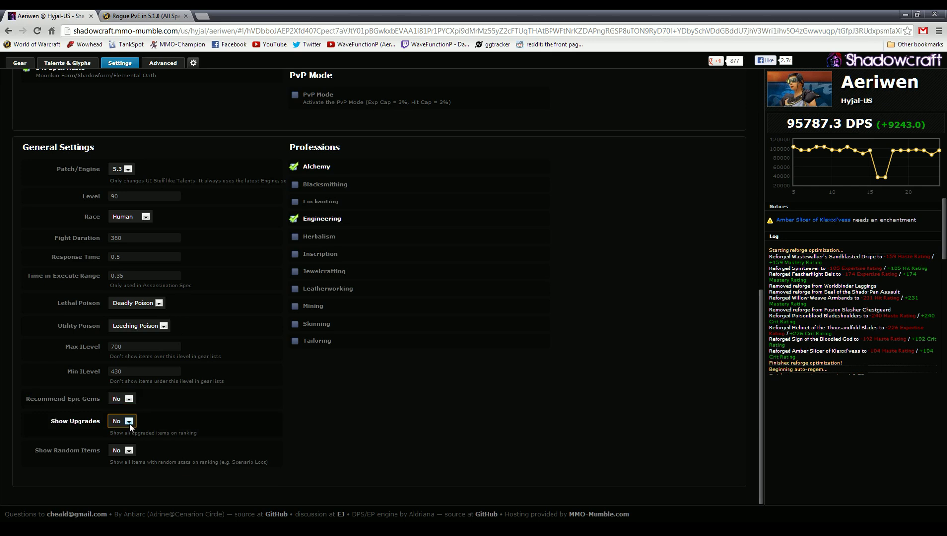
left_click(19, 63)
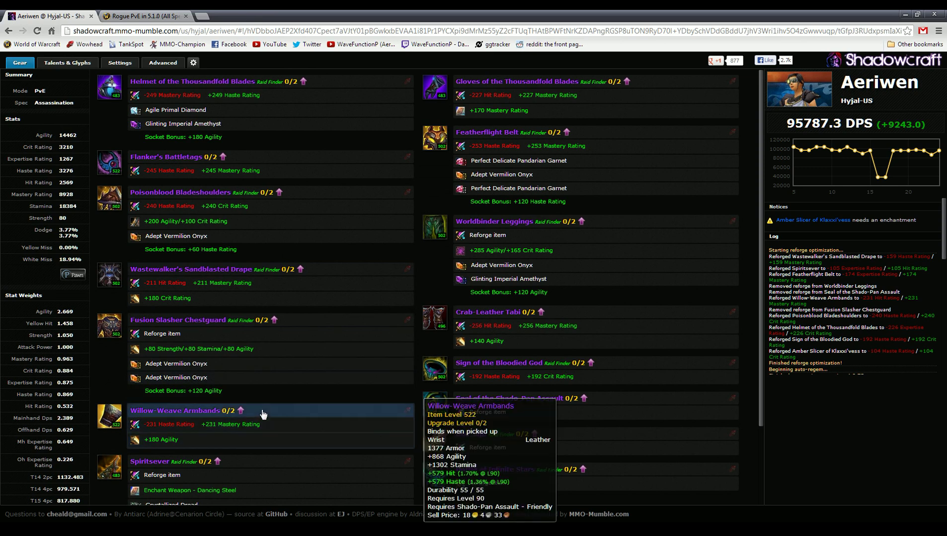
left_click(298, 407)
mouse_move(431, 275)
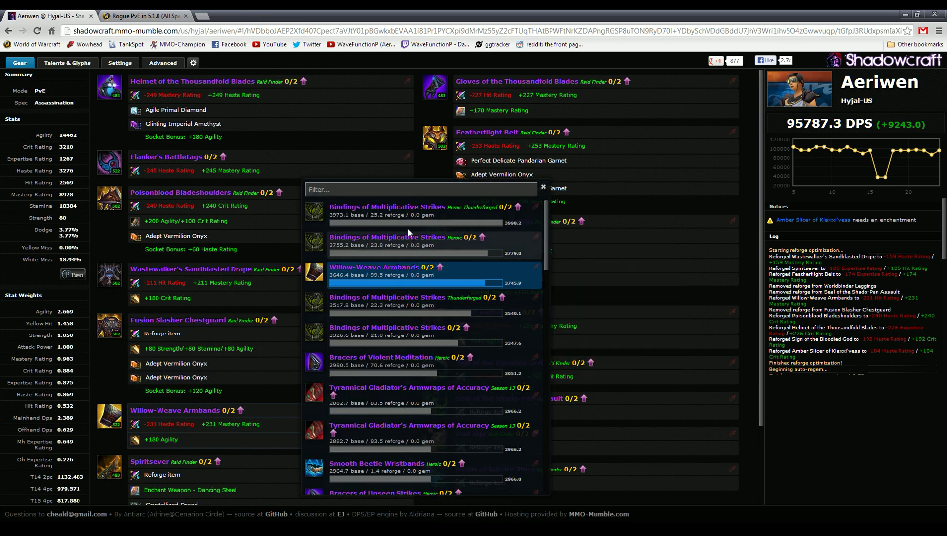
mouse_move(420, 243)
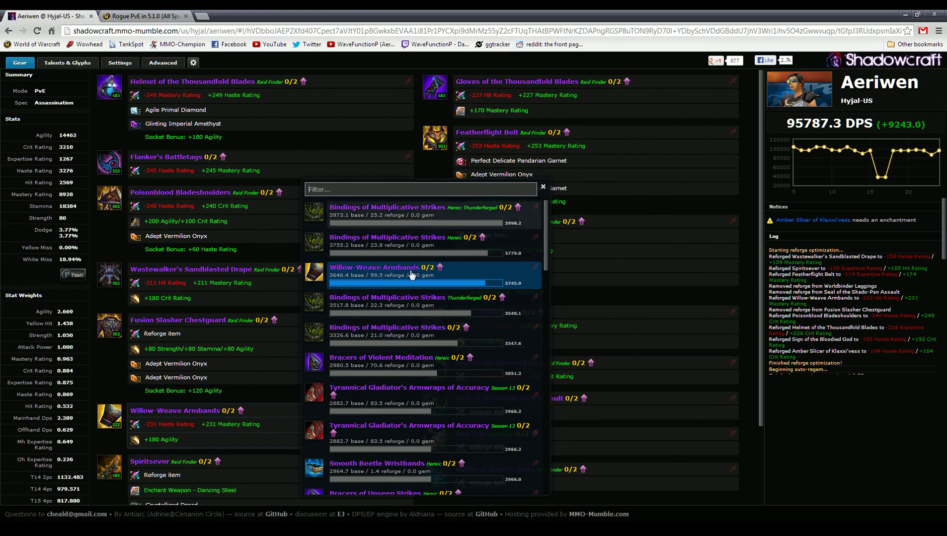
mouse_move(388, 273)
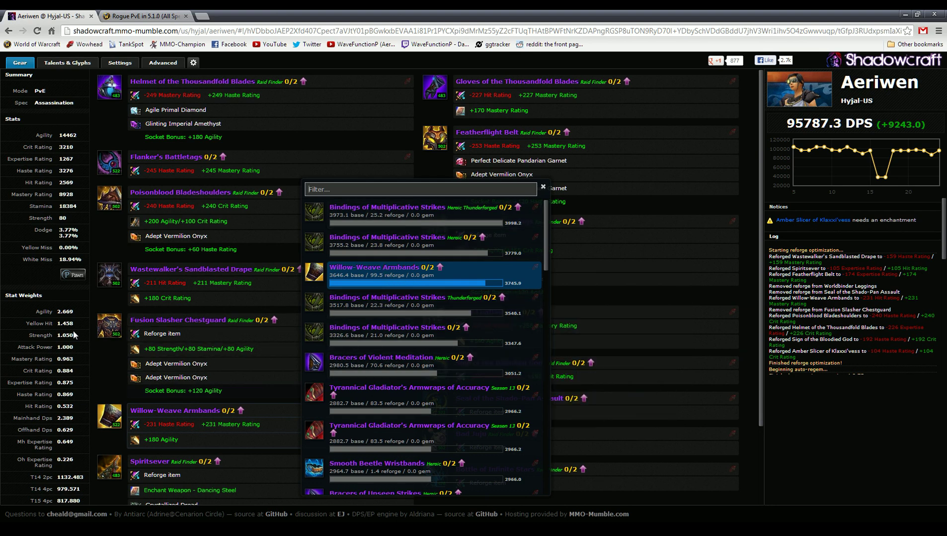
Step: Set Show Upgrades to Yes and examine the upgraded item versions in the wrist ranking
left_click(120, 65)
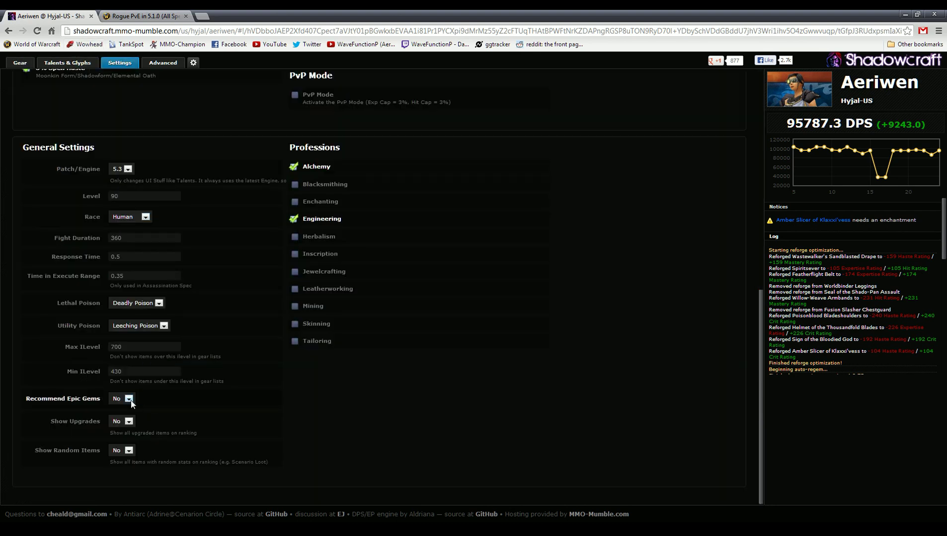
left_click(122, 440)
left_click(20, 63)
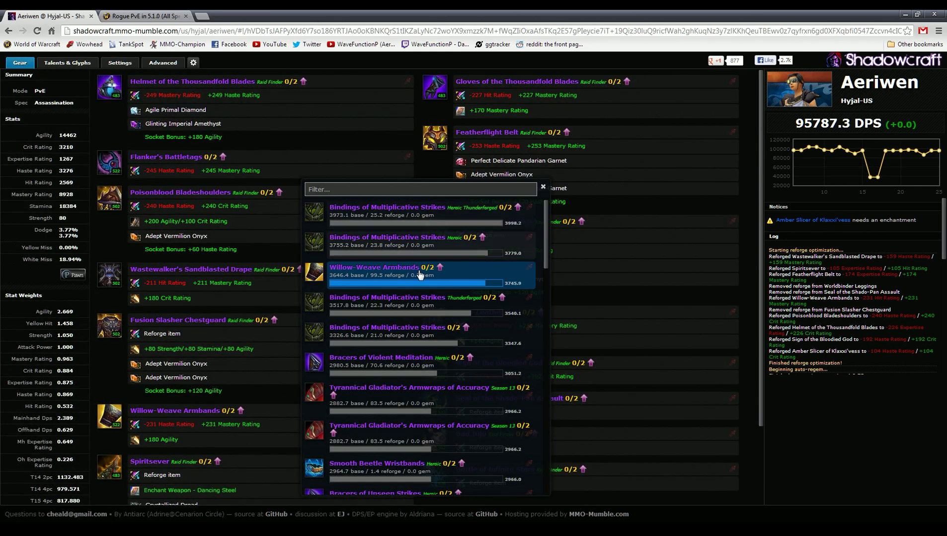
left_click(184, 412)
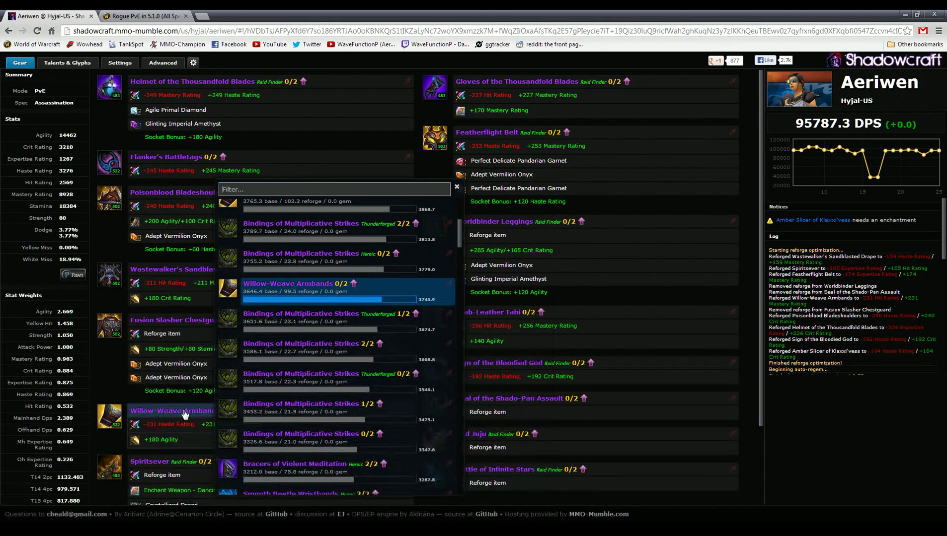
scroll(332, 337, "up", 3)
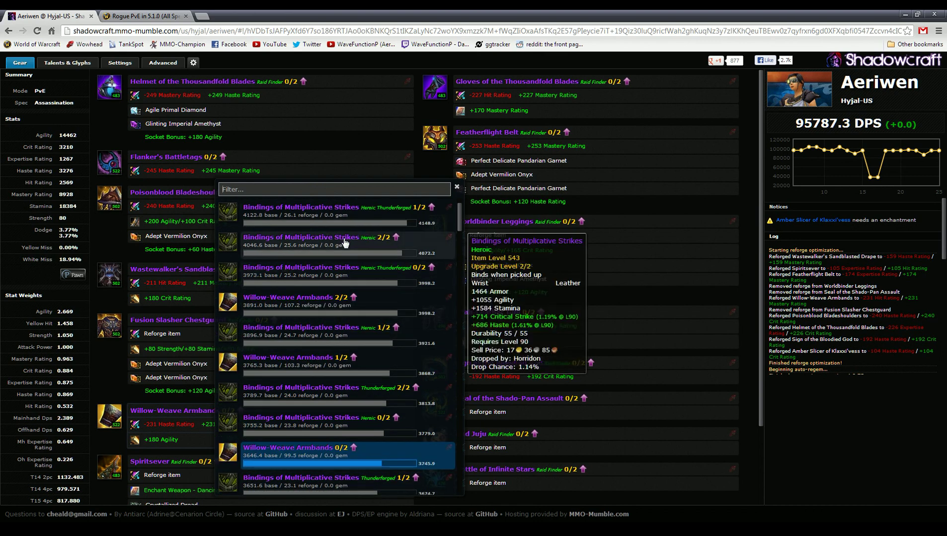
scroll(346, 243, "up", 1)
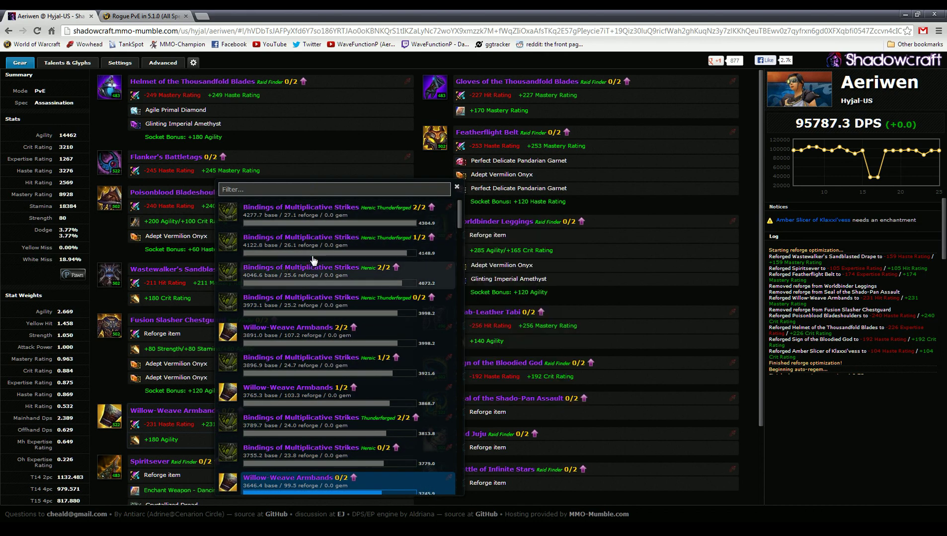
mouse_move(312, 245)
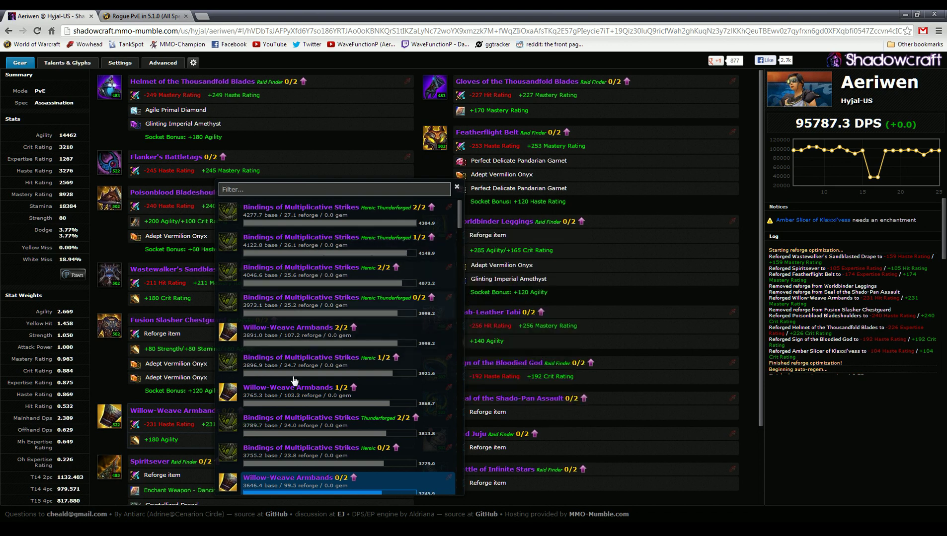
mouse_move(309, 336)
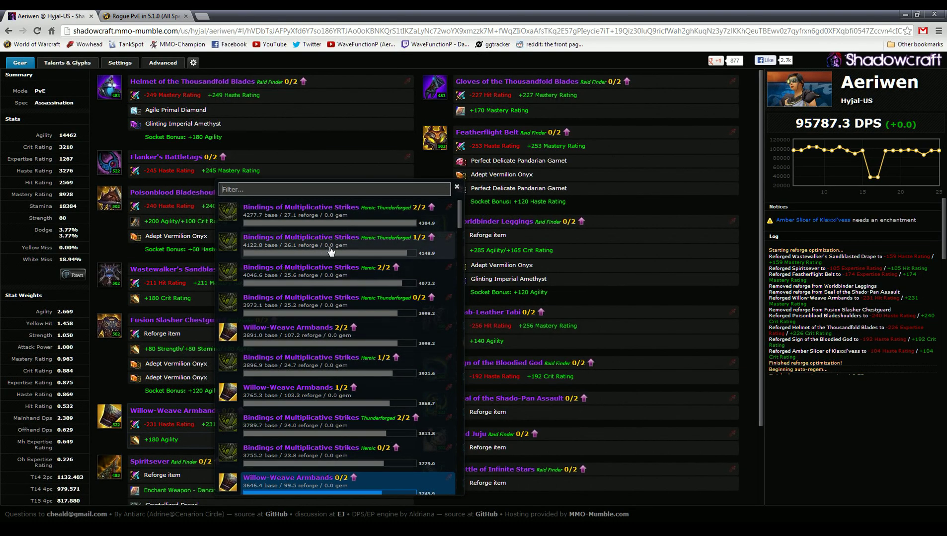
Step: Set Show Upgrades back to No in the general settings
left_click(87, 64)
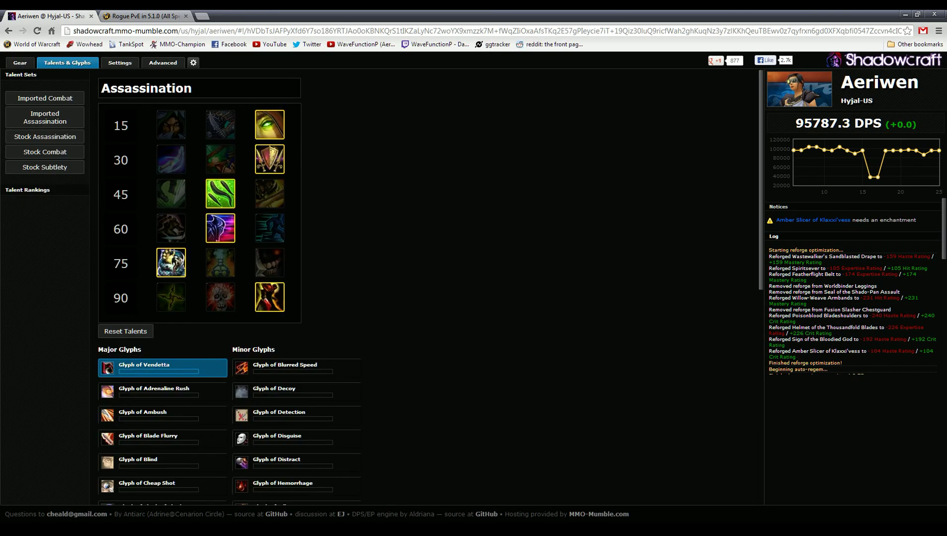
left_click(119, 63)
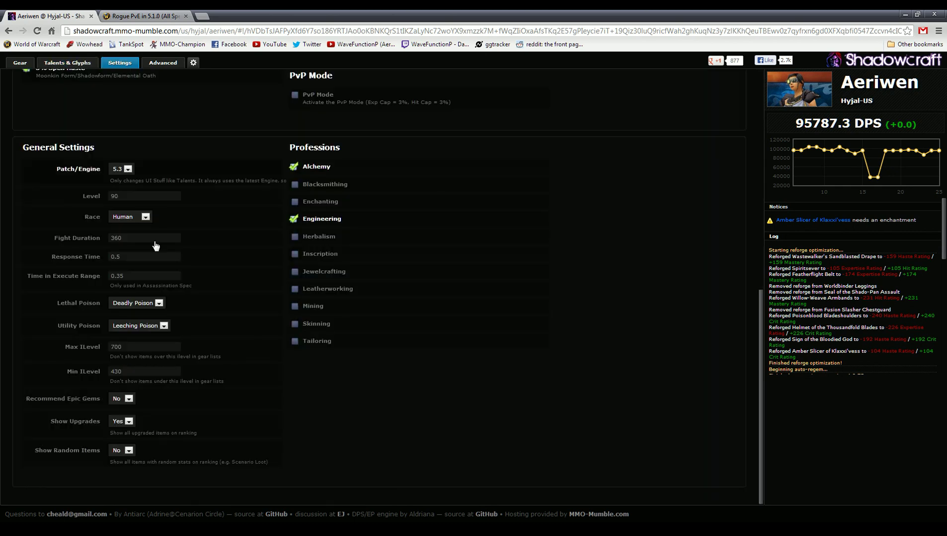
scroll(235, 289, "up", 9)
scroll(236, 286, "down", 9)
left_click(128, 434)
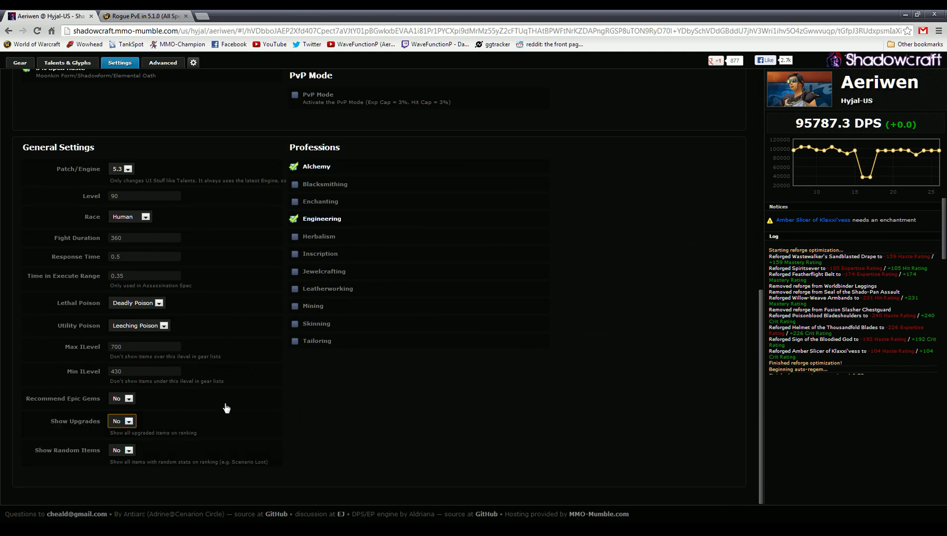
Step: Try the Tricks of the Trade on cooldown and Receiving Tricks from another rogue options, leaving both disabled
scroll(428, 407, "up", 8)
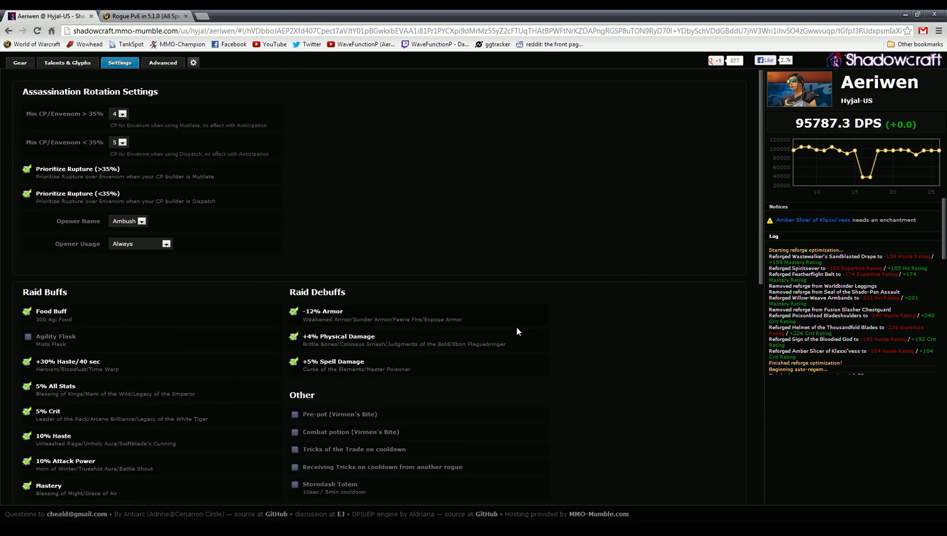
scroll(511, 339, "down", 3)
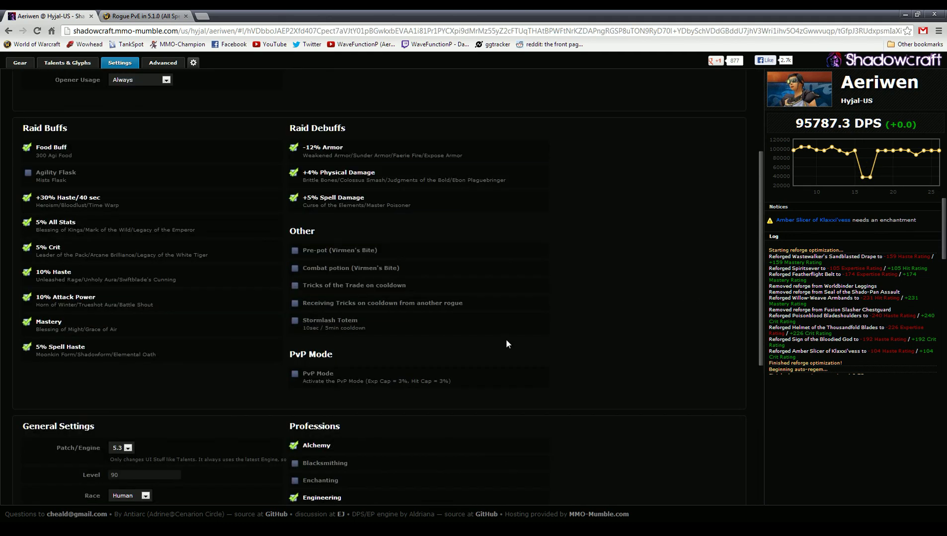
left_click(295, 286)
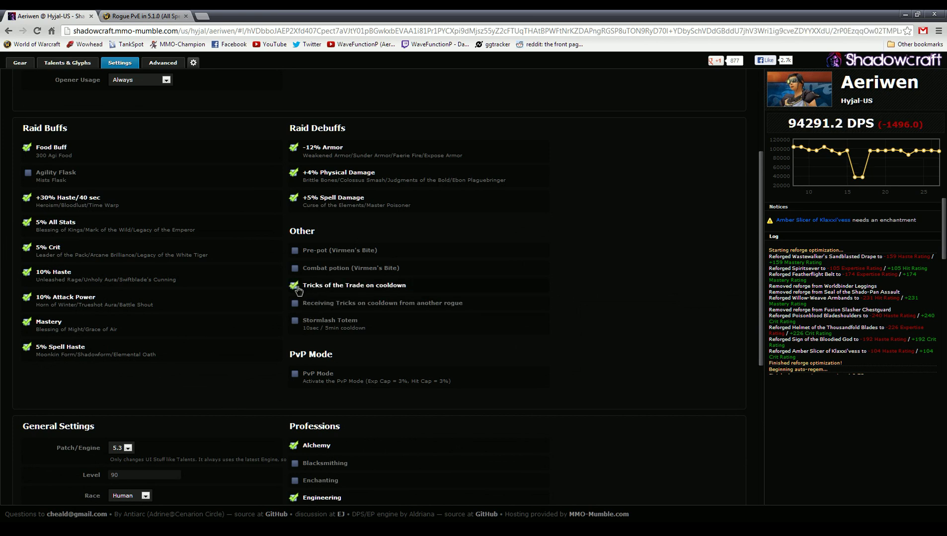
left_click(296, 303)
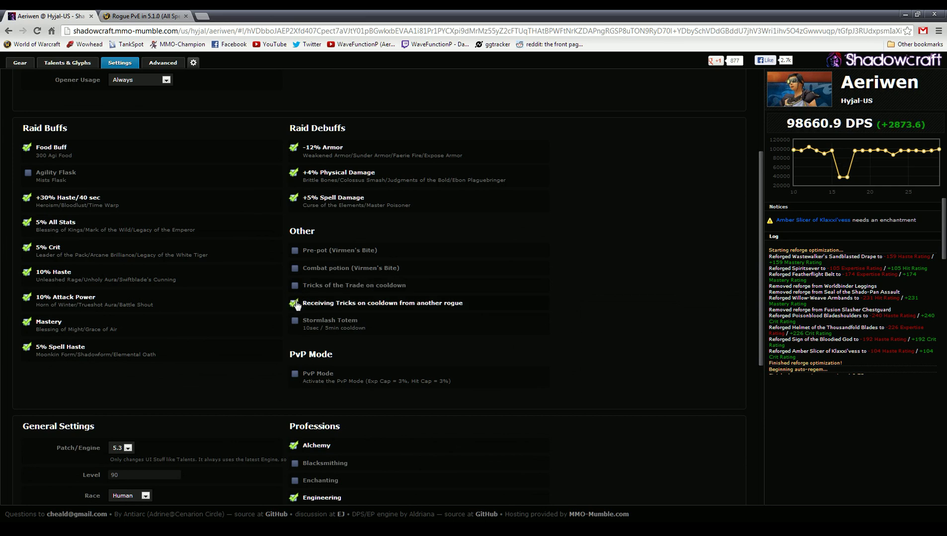
left_click(295, 304)
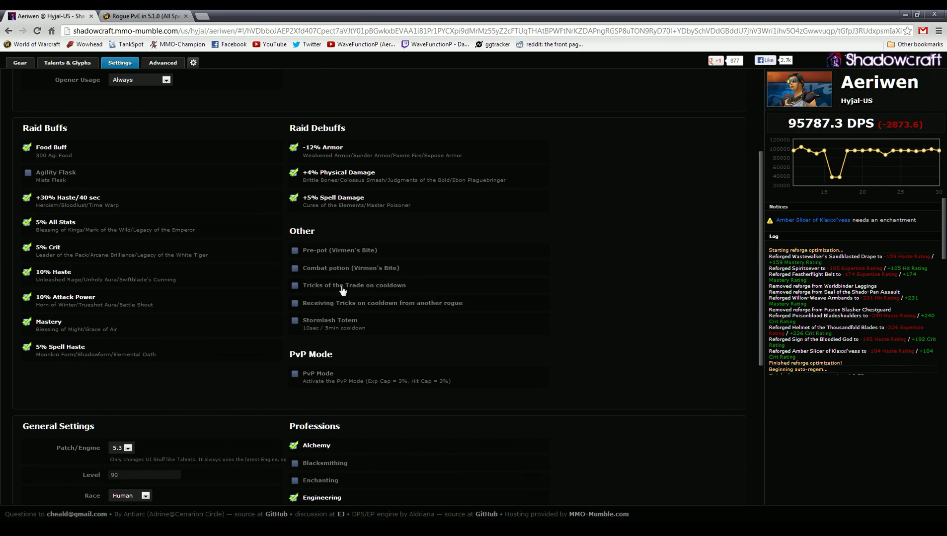
Step: Set Max ILevel to 522 and examine the ranked wrist items for the Willow-Weave Armbands slot
scroll(437, 279, "down", 5)
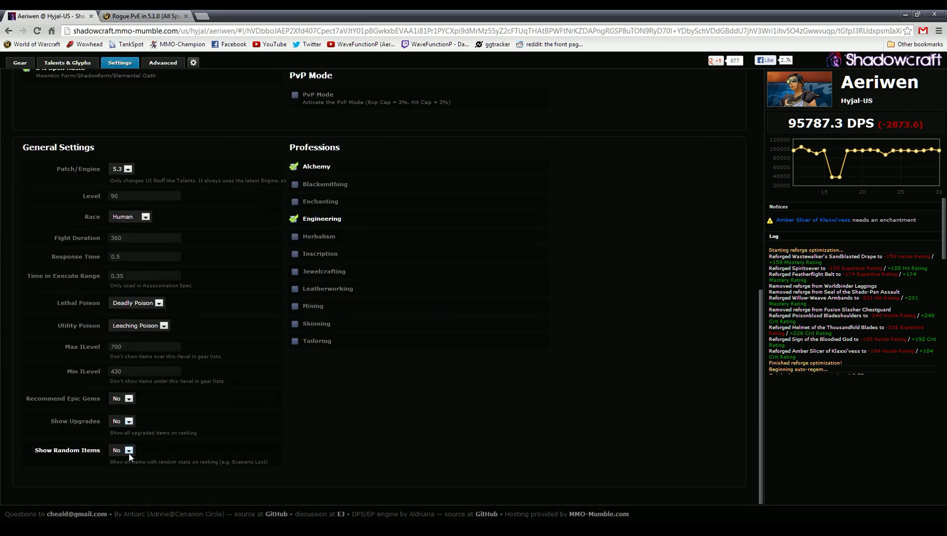
left_click(82, 347)
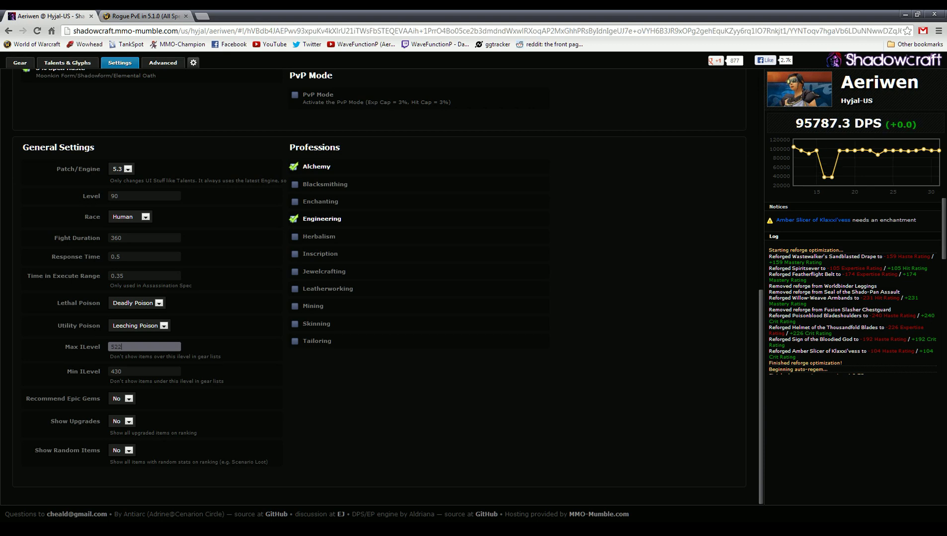
left_click(18, 64)
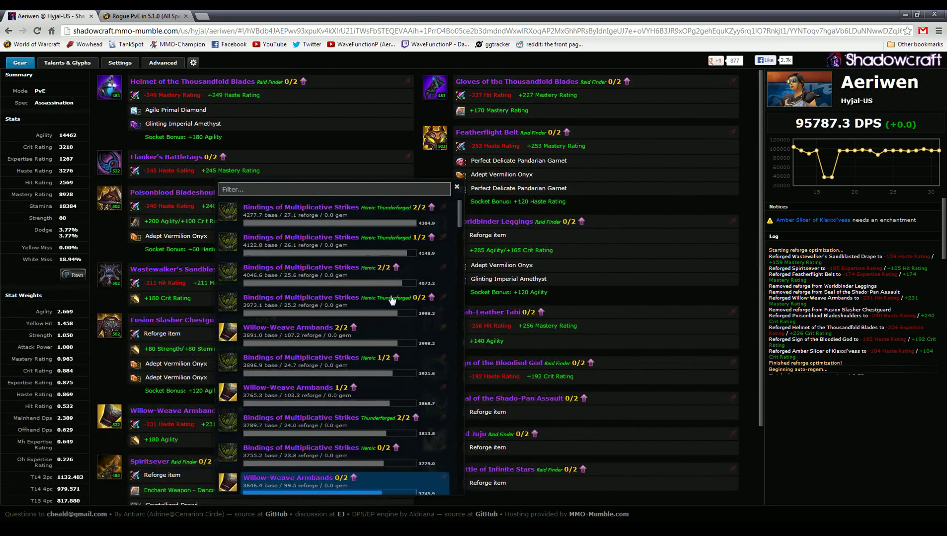
left_click(157, 415)
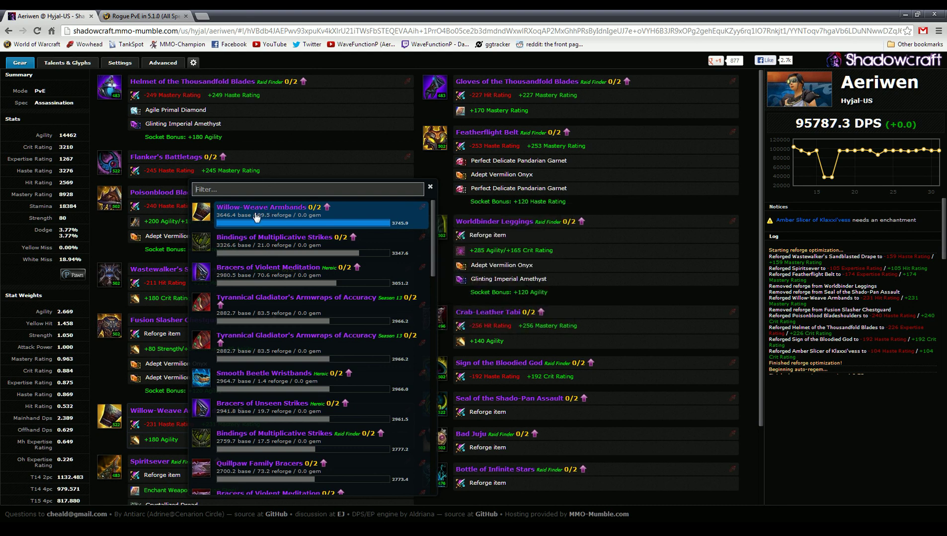
Step: Set Max ILevel to 600 in the general settings
left_click(130, 62)
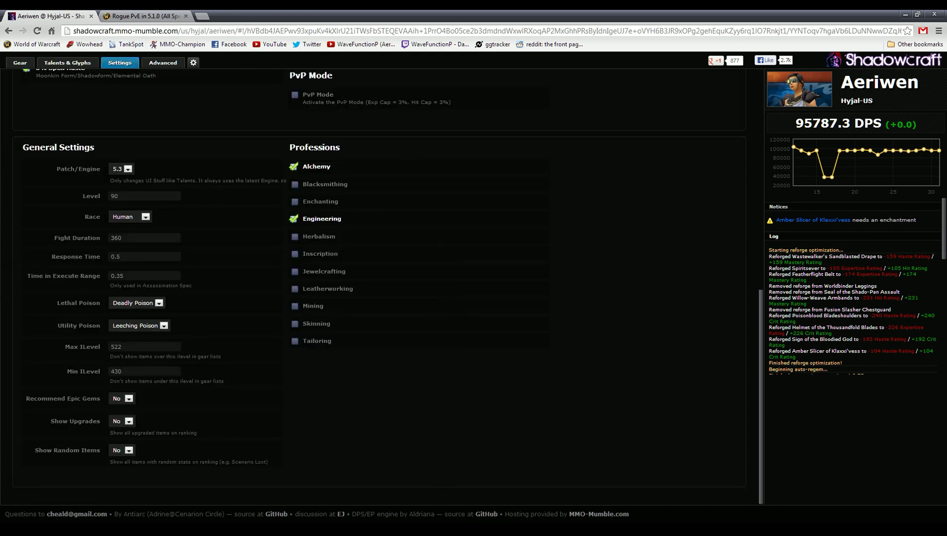
double_click(144, 347)
type("600")
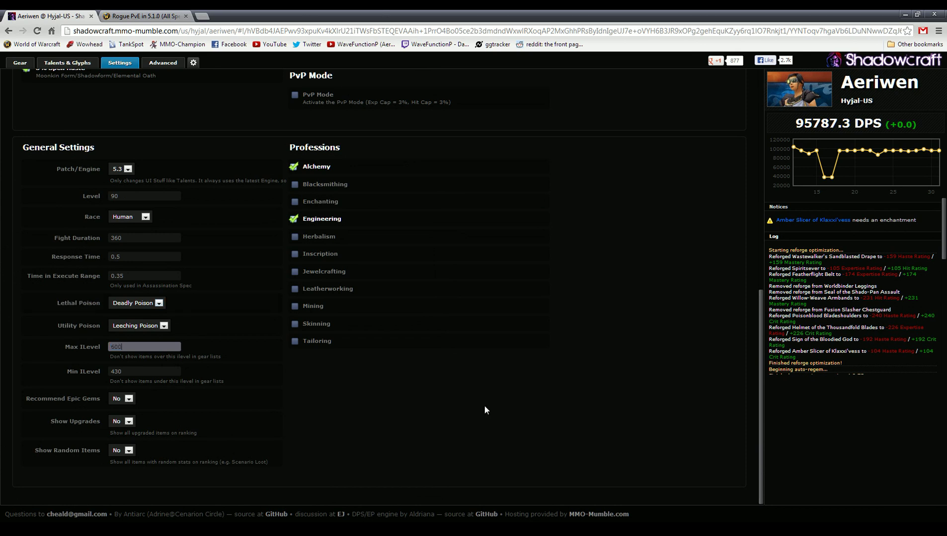
left_click(416, 433)
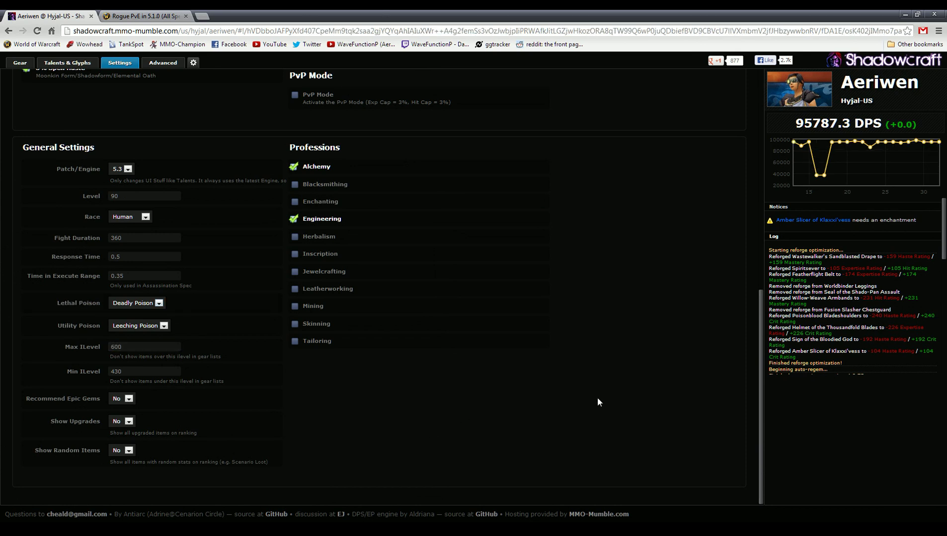
Step: Replace Engineering with Blacksmithing in the character's professions and return to the gear overview
left_click(296, 220)
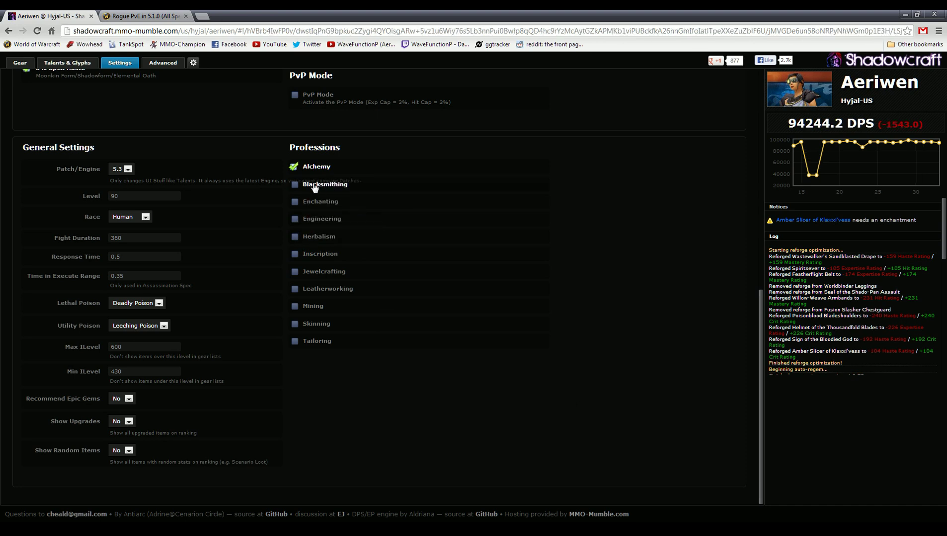
left_click(296, 186)
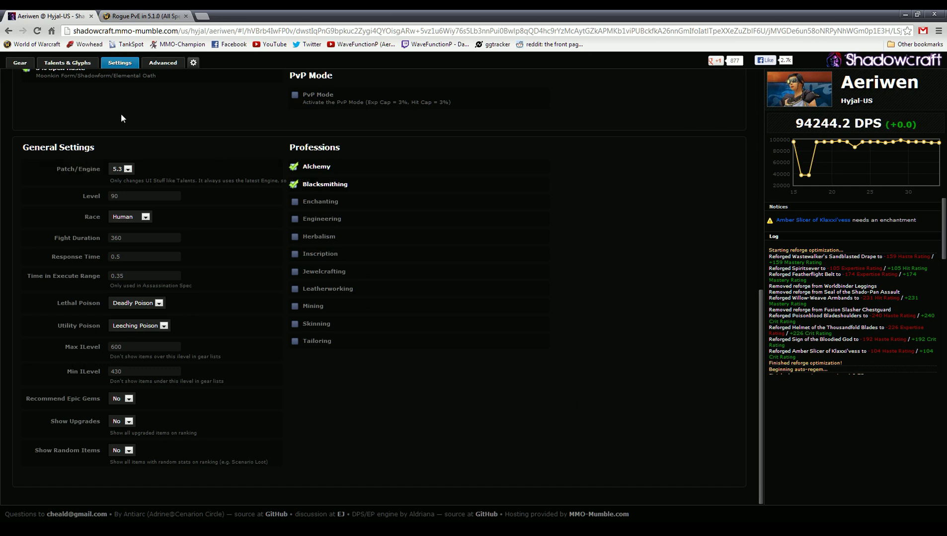
left_click(21, 63)
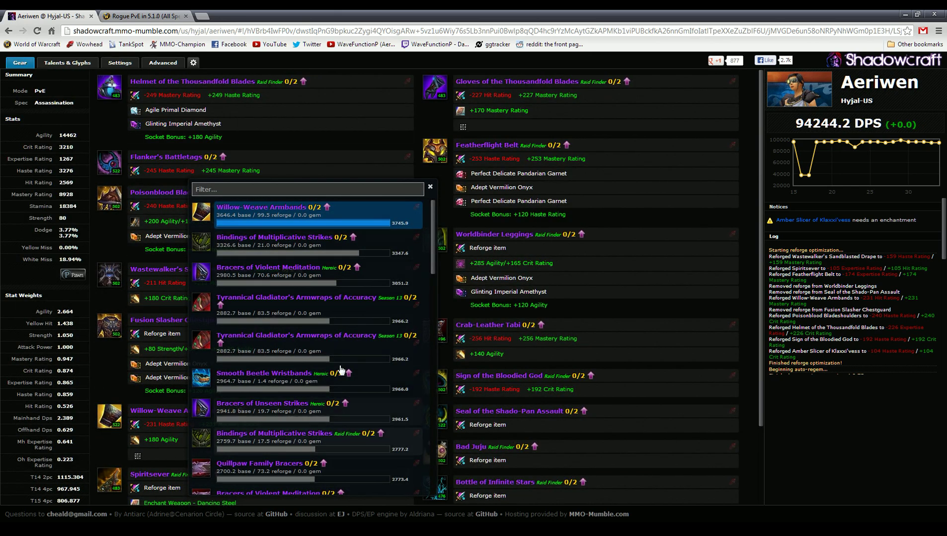
Step: Close the wrist item rankings and fill the extra Willow-Weave Armbands socket with the top-ranked gem
left_click(105, 362)
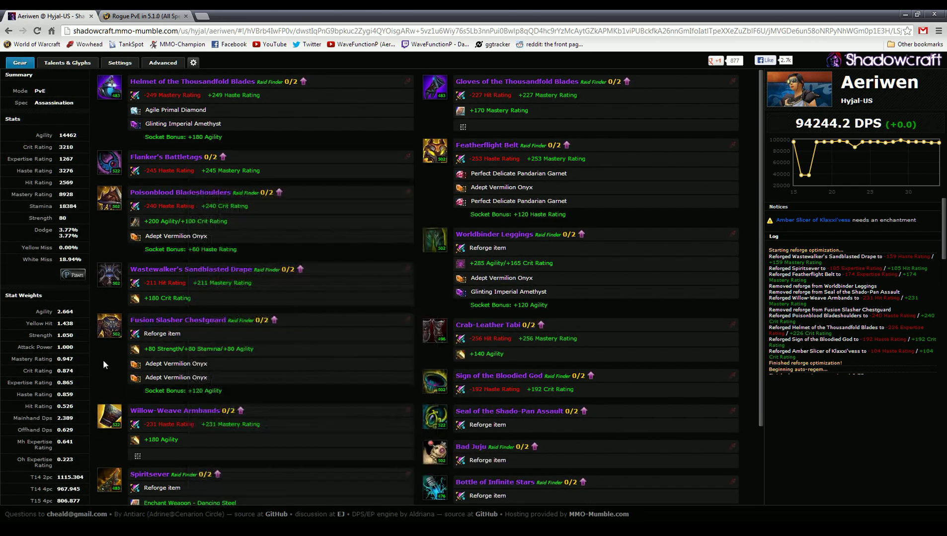
left_click(233, 455)
left_click(332, 214)
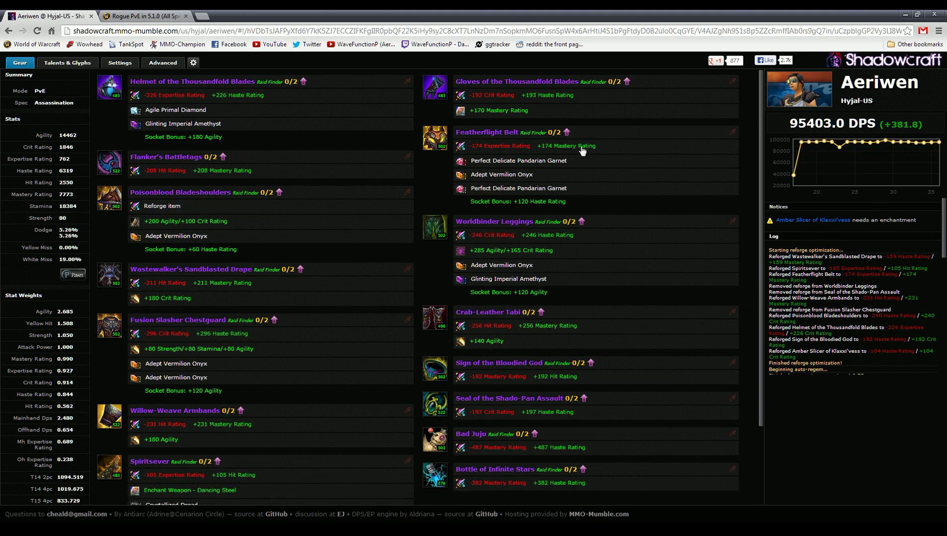
Step: Reload the character's original profile, discarding the trial gear and setting changes
left_click(195, 66)
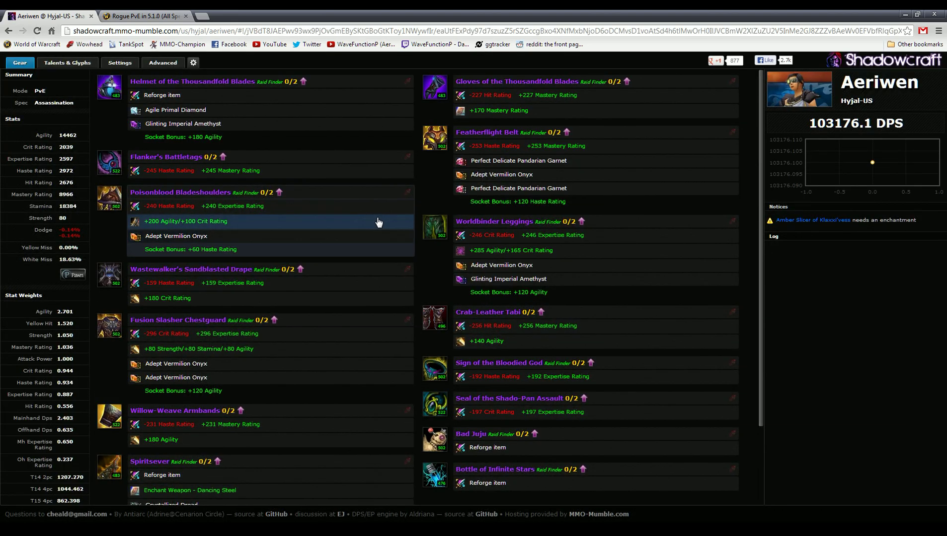
scroll(376, 223, "down", 2)
scroll(370, 234, "up", 2)
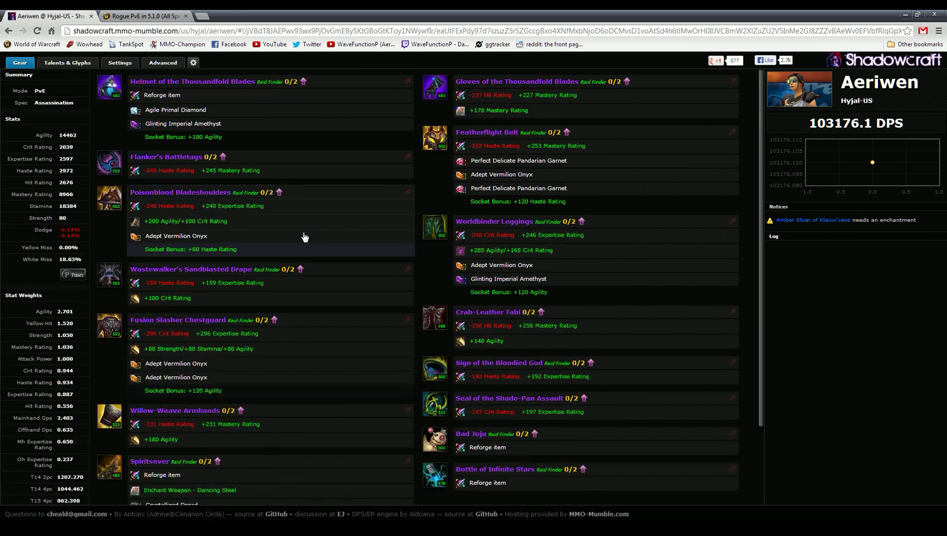
Step: Review the rotation, raid buff, debuff and profession settings, and return to the gear overview
left_click(178, 65)
left_click(119, 63)
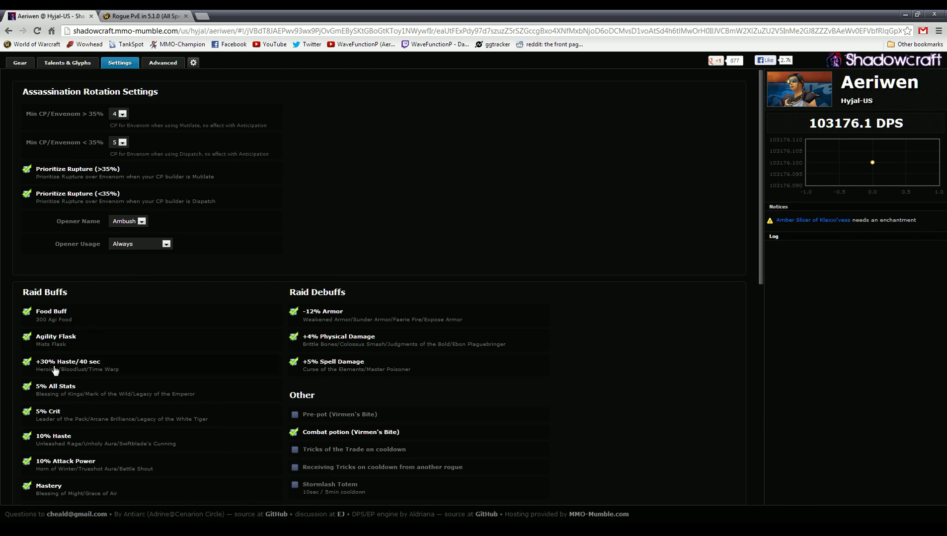
scroll(274, 410, "down", 6)
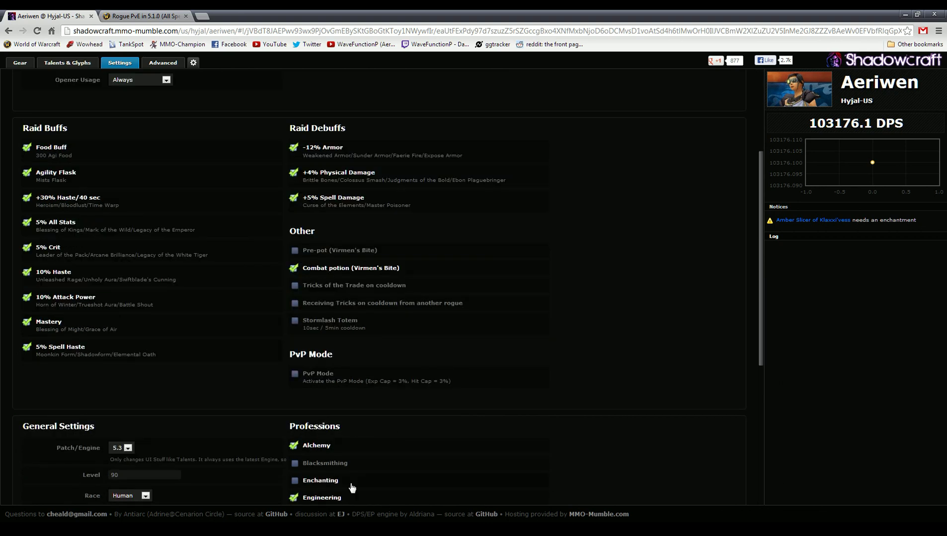
scroll(392, 469, "down", 2)
scroll(377, 461, "up", 9)
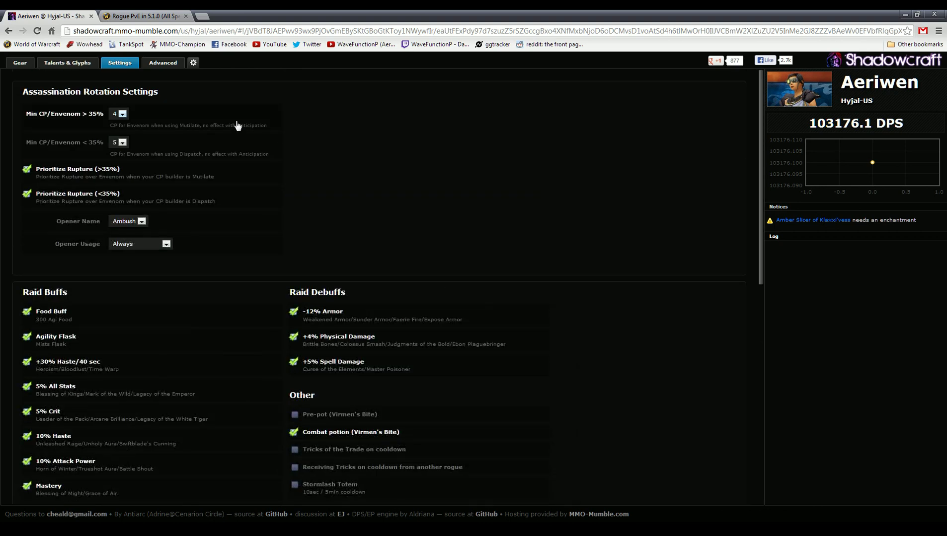
left_click(21, 63)
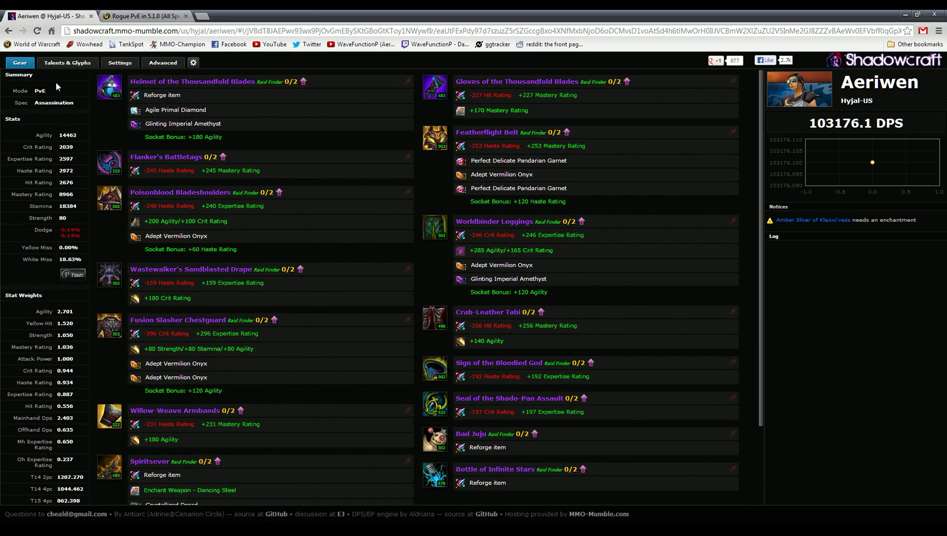
Step: Enchant the Amber Slicer of Klaxxi'vess with Enchant Weapon - Dancing Steel
scroll(260, 298, "down", 2)
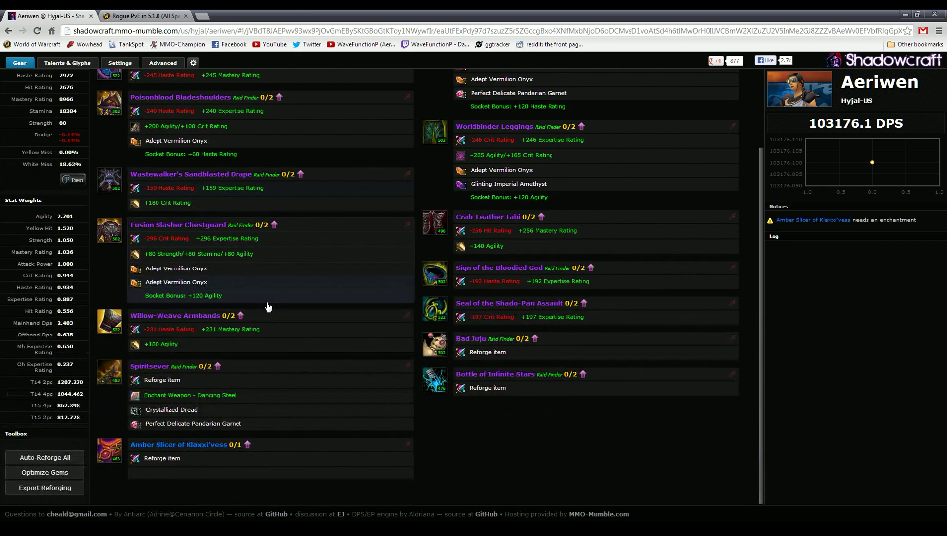
scroll(269, 307, "up", 2)
scroll(264, 307, "down", 2)
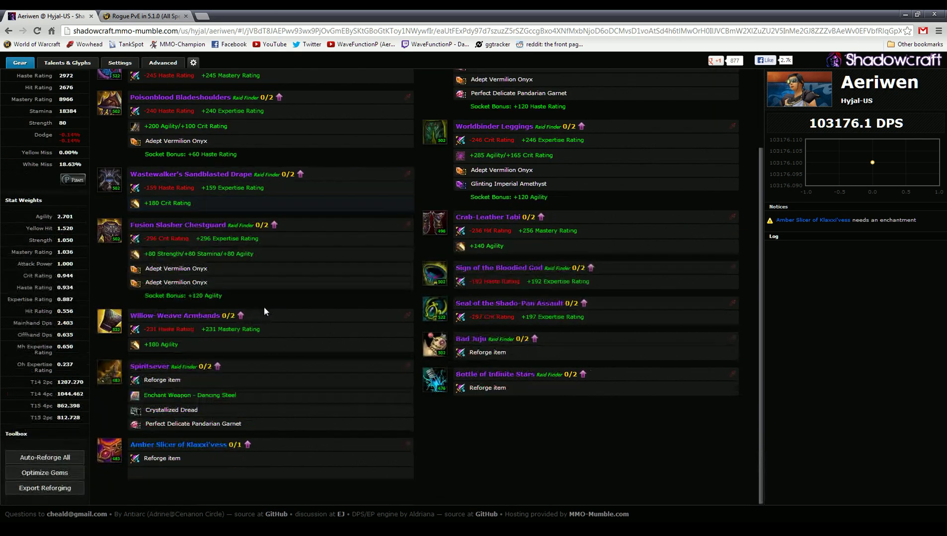
left_click(213, 477)
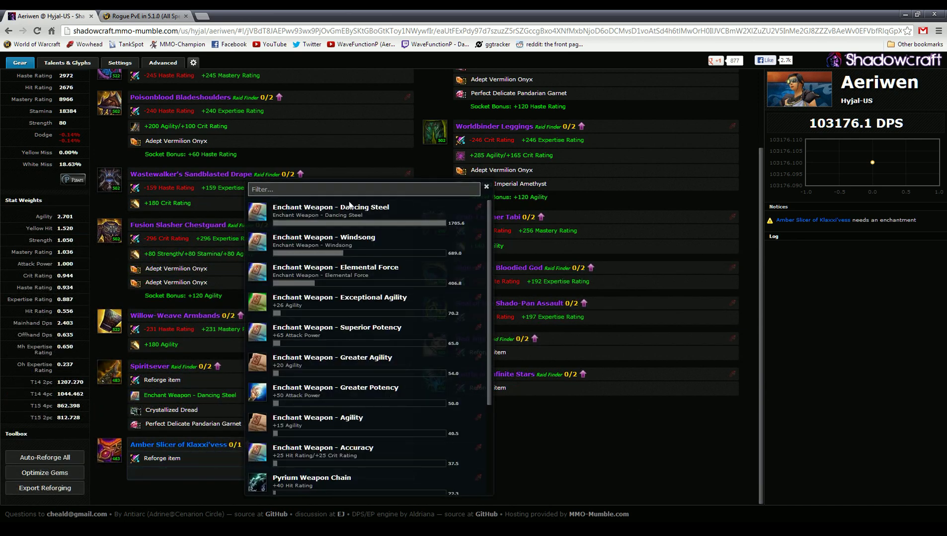
left_click(308, 211)
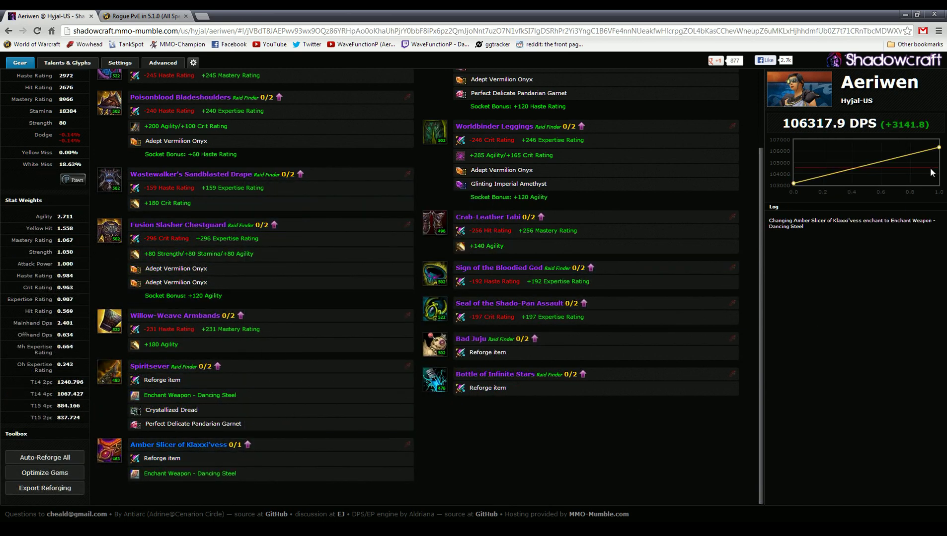
Step: Highlight the total DPS value to examine the effect of the weapon enchant
scroll(259, 94, "up", 2)
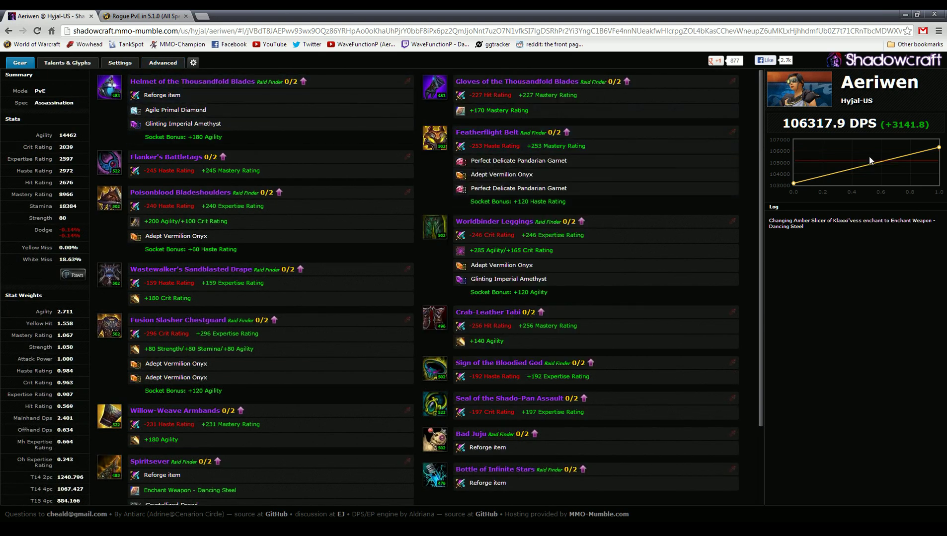
left_click_drag(790, 123, 844, 123)
left_click_drag(782, 123, 845, 123)
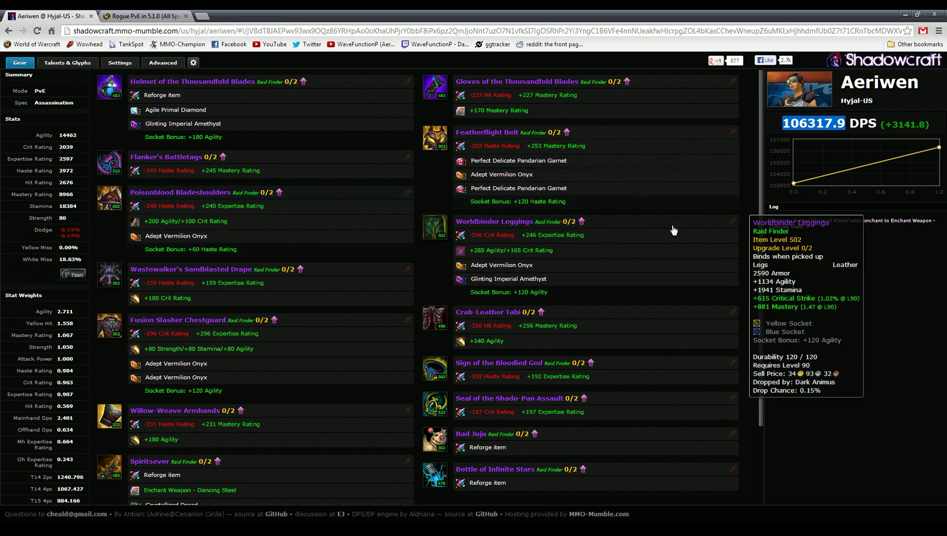
Step: Use the DPS history graph to revert to the unenchanted setup and restore the Dancing Steel setup
left_click(797, 187)
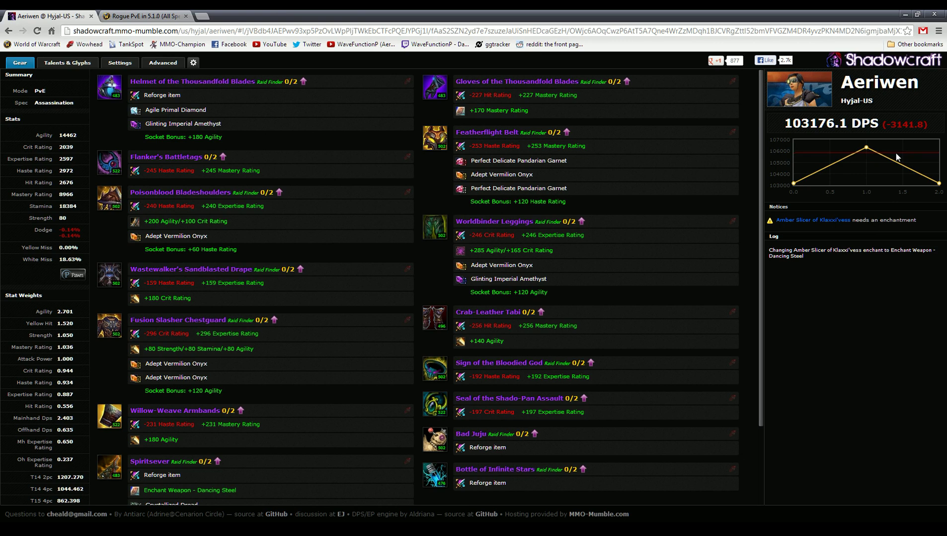
left_click(795, 181)
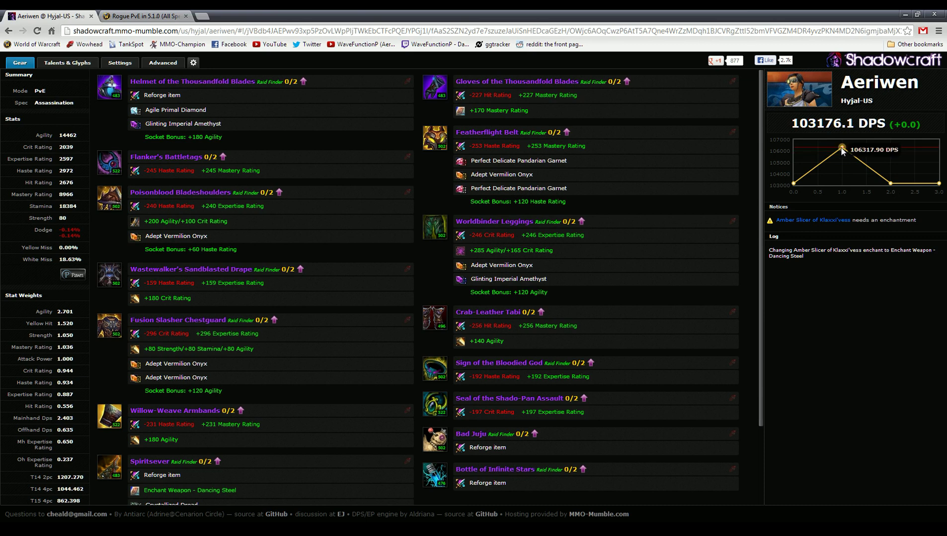
left_click(841, 148)
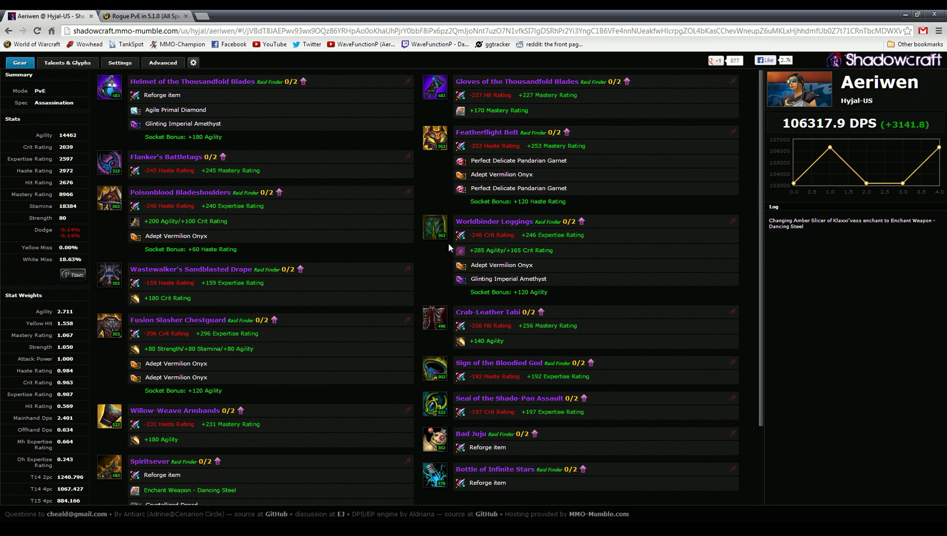
scroll(448, 242, "down", 2)
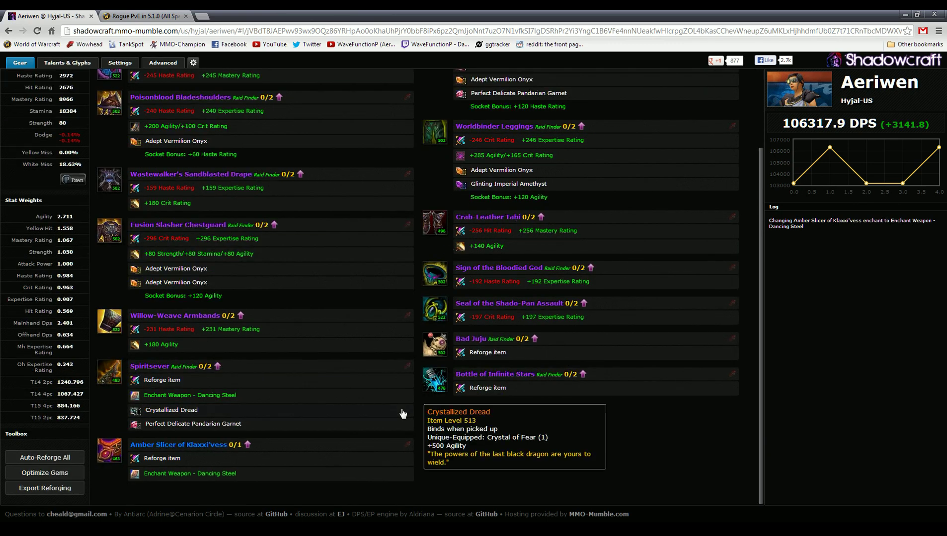
scroll(493, 428, "up", 2)
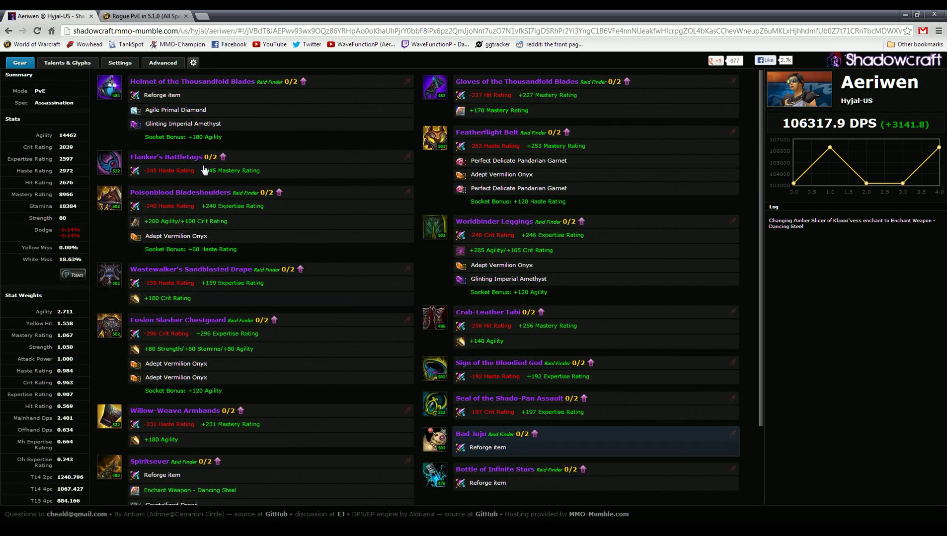
Step: Reload the character's original profile and auto-reforge all gear
left_click(193, 63)
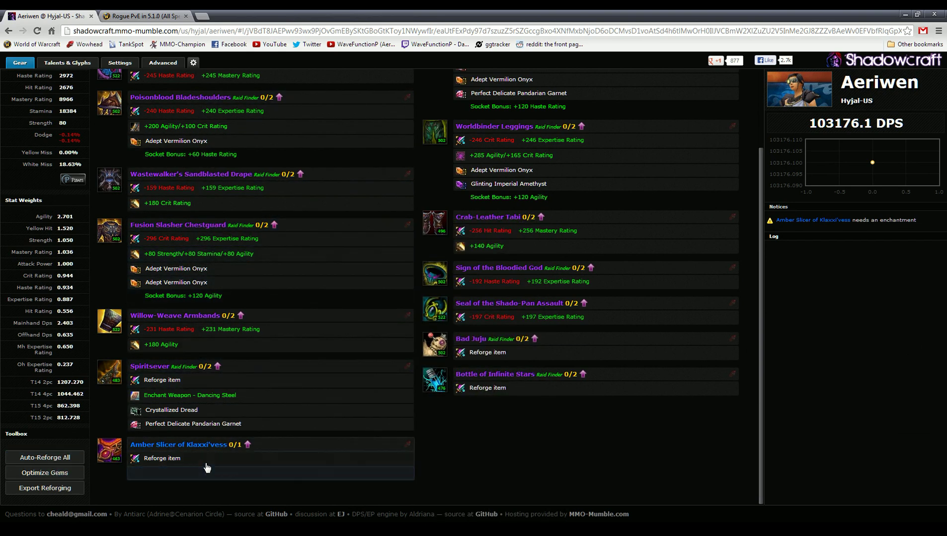
left_click(43, 457)
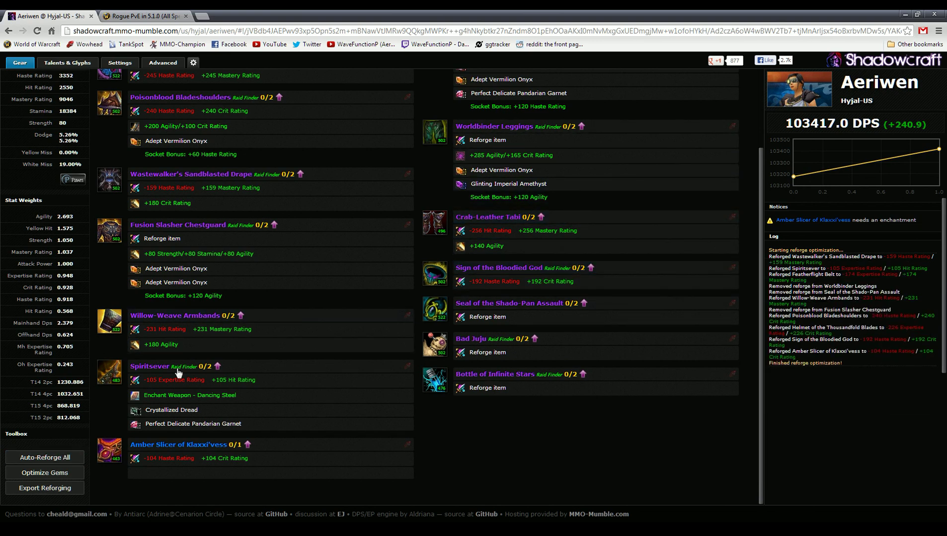
Step: Examine the reforged gear pieces, the DPS history graph, the DPS gain and the new total DPS value
scroll(289, 150, "up", 2)
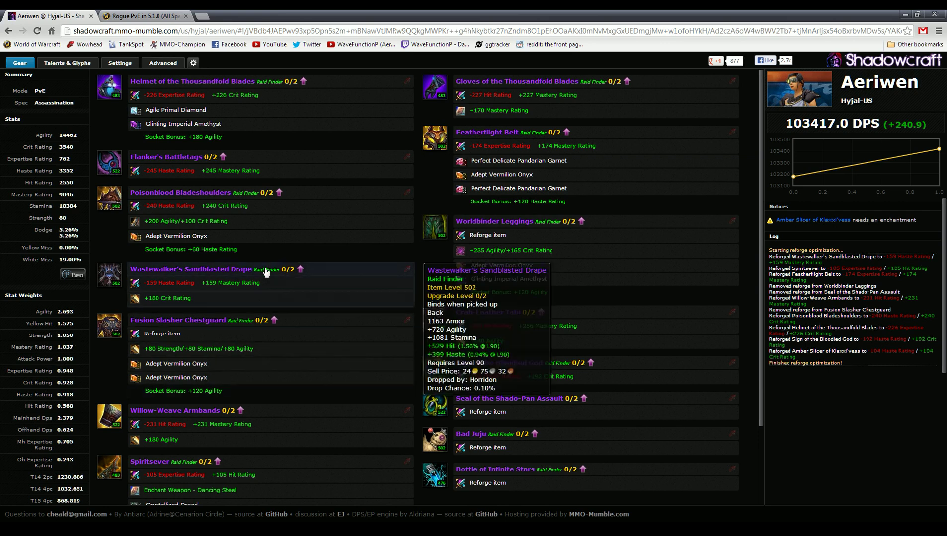
scroll(323, 268, "down", 2)
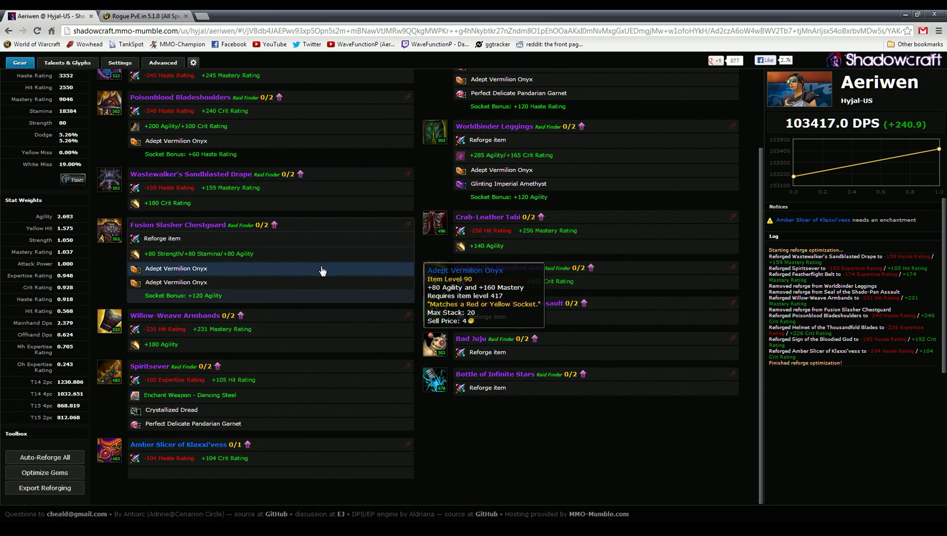
scroll(320, 278, "up", 2)
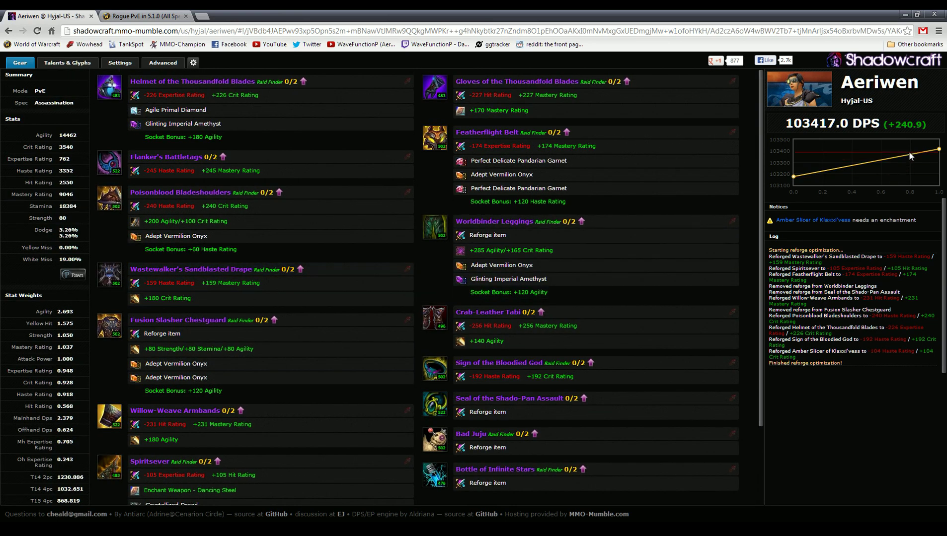
mouse_move(794, 177)
left_click_drag(895, 125, 922, 124)
left_click_drag(785, 123, 836, 124)
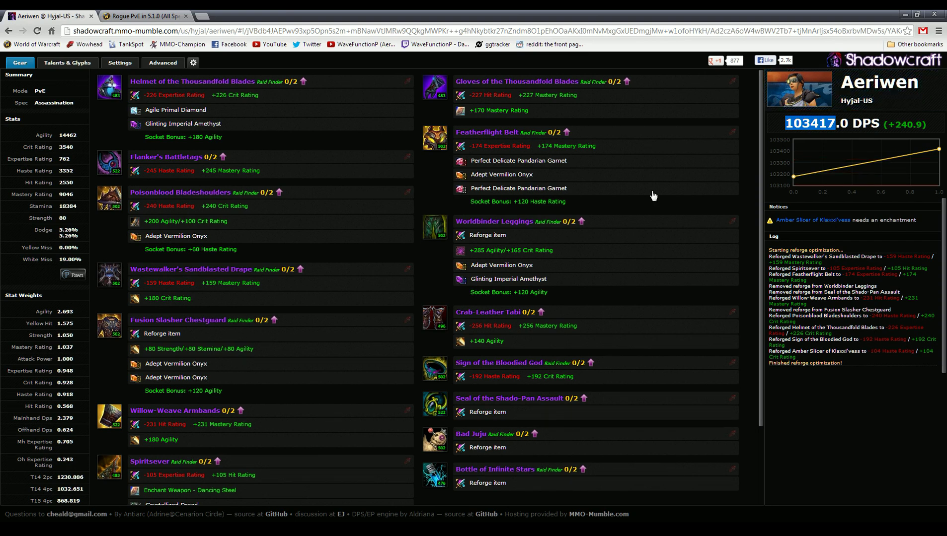
scroll(377, 263, "down", 2)
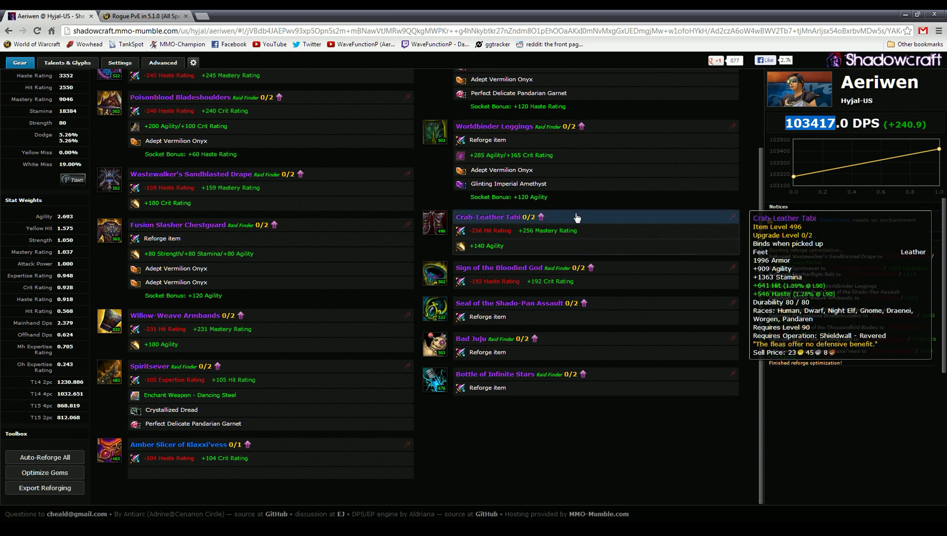
scroll(521, 357, "up", 2)
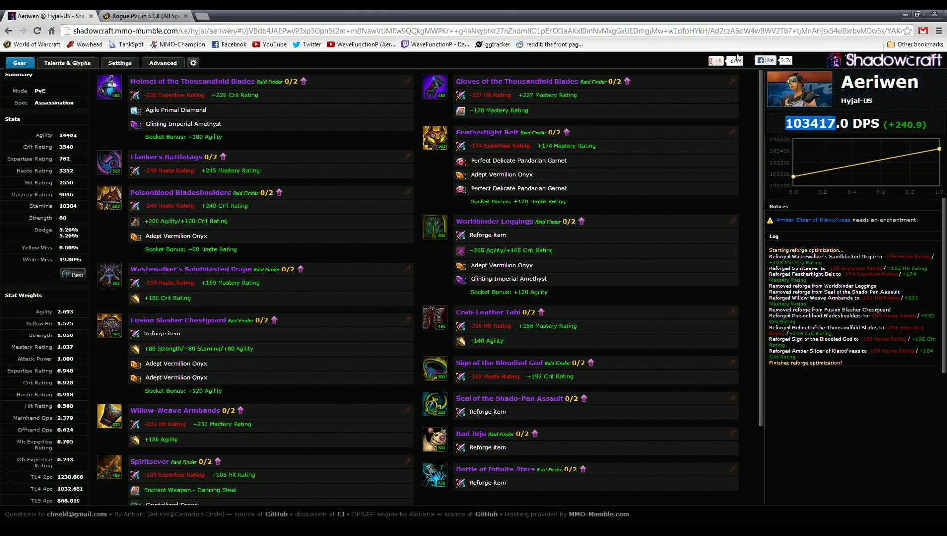
scroll(445, 250, "down", 2)
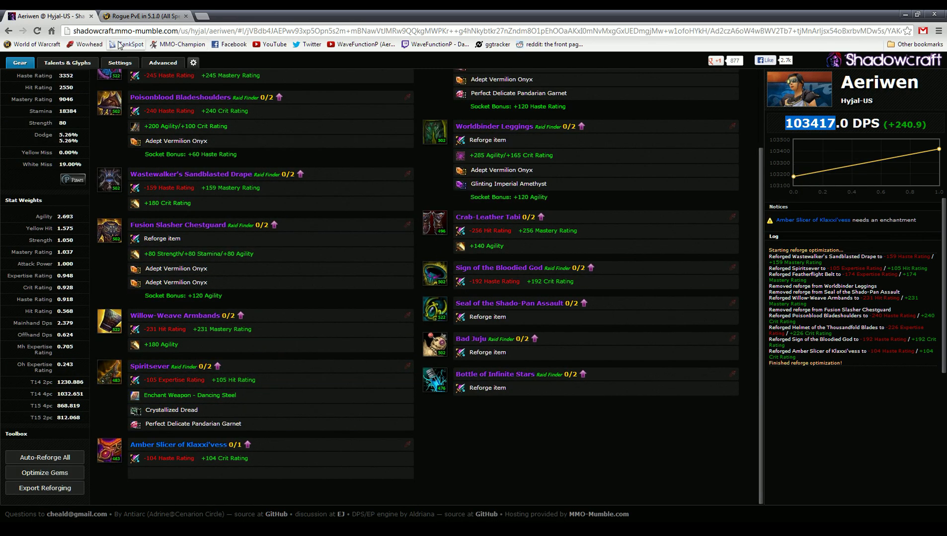
Step: Check the rotation, raid buff and profession settings used for the reforge optimization
left_click(119, 62)
scroll(522, 241, "down", 9)
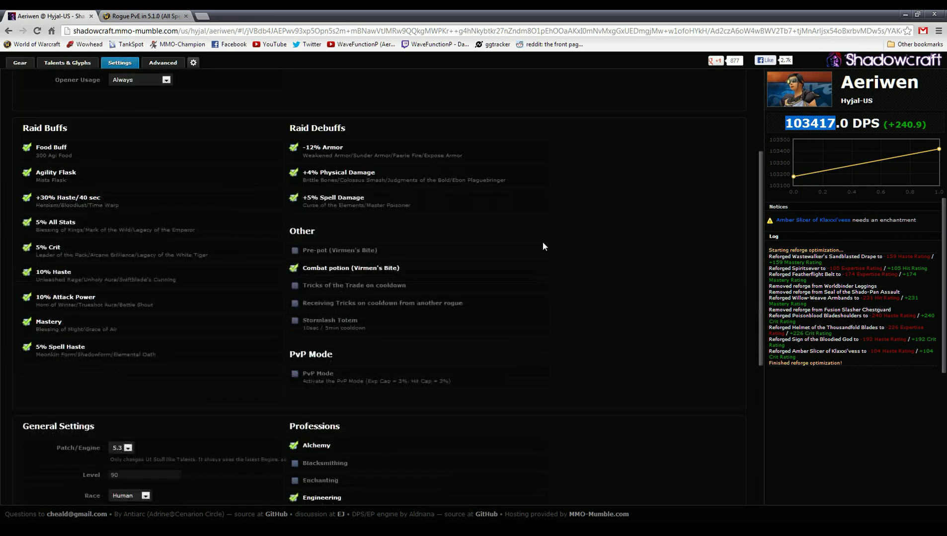
scroll(543, 247, "up", 3)
scroll(547, 263, "up", 5)
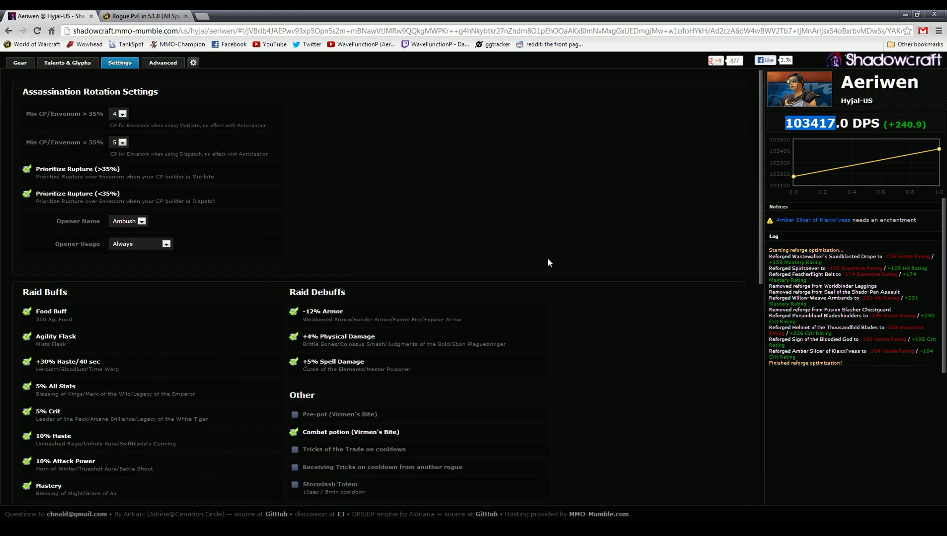